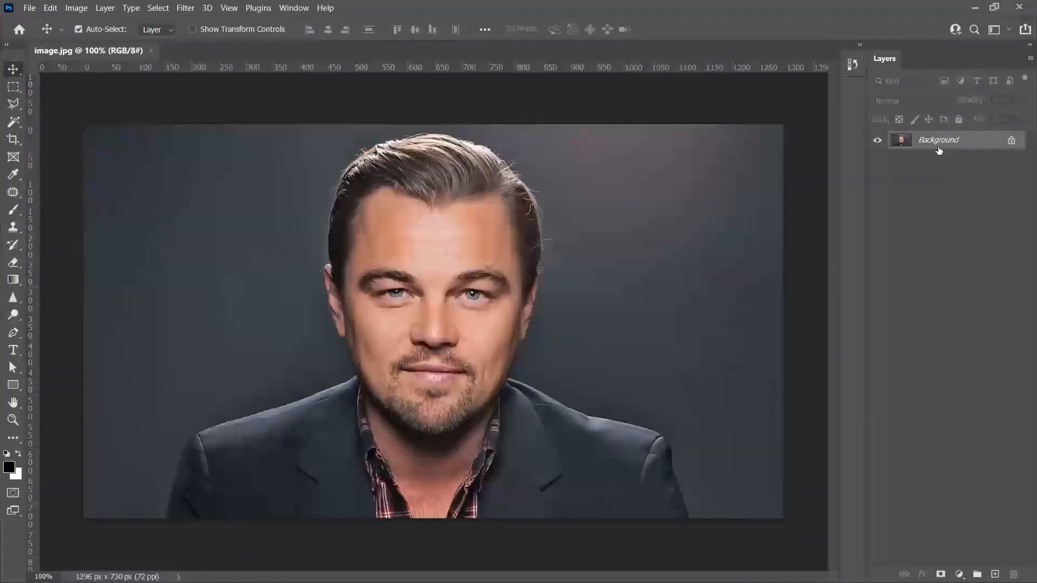
# Duplicate the Background layer and enable the Smart Portrait beta neural filter for the copy.
pyautogui.hotkey('ctrl', 'j')
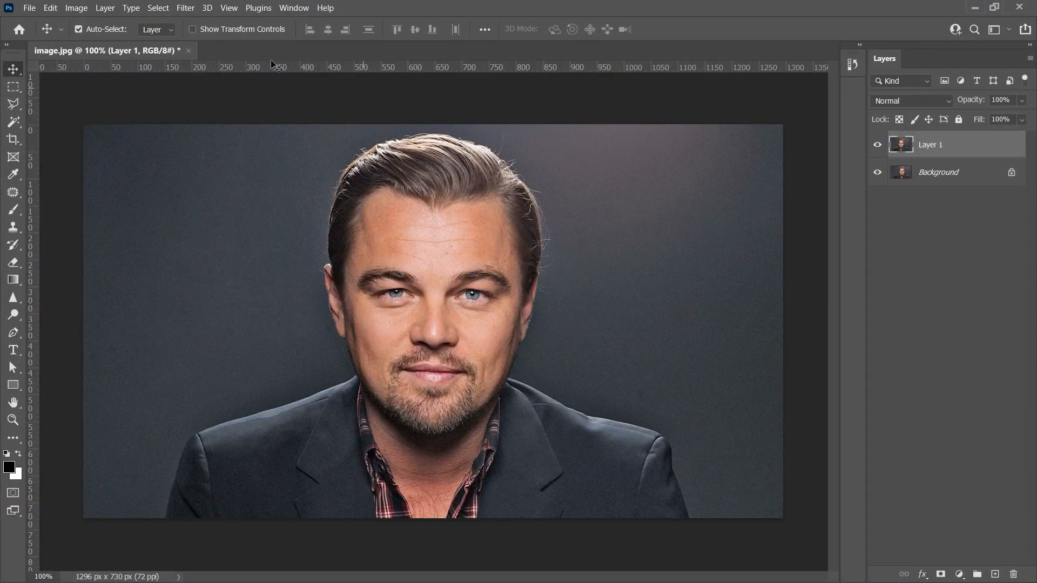
pyautogui.click(189, 11)
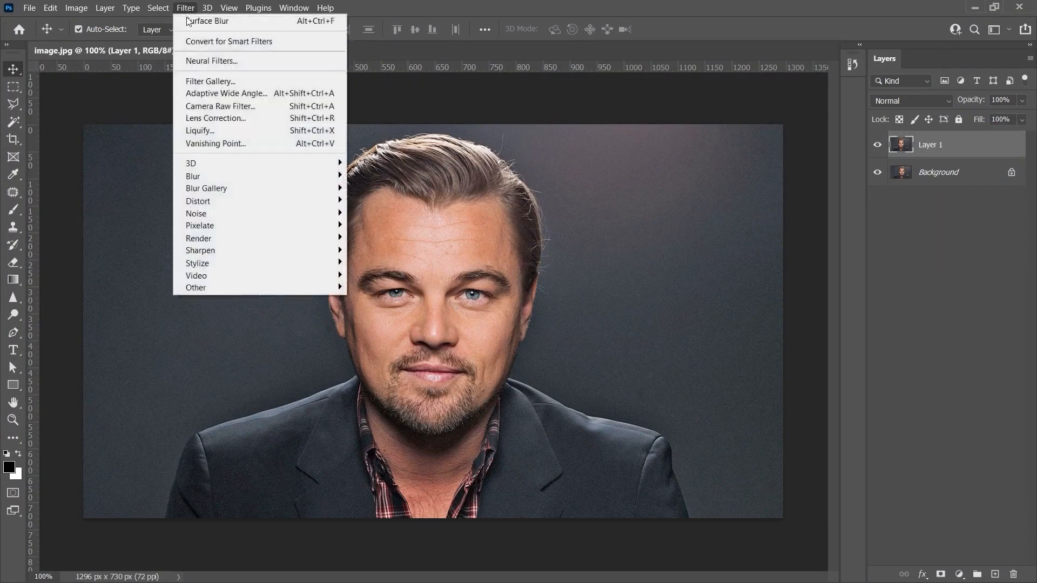
pyautogui.click(229, 61)
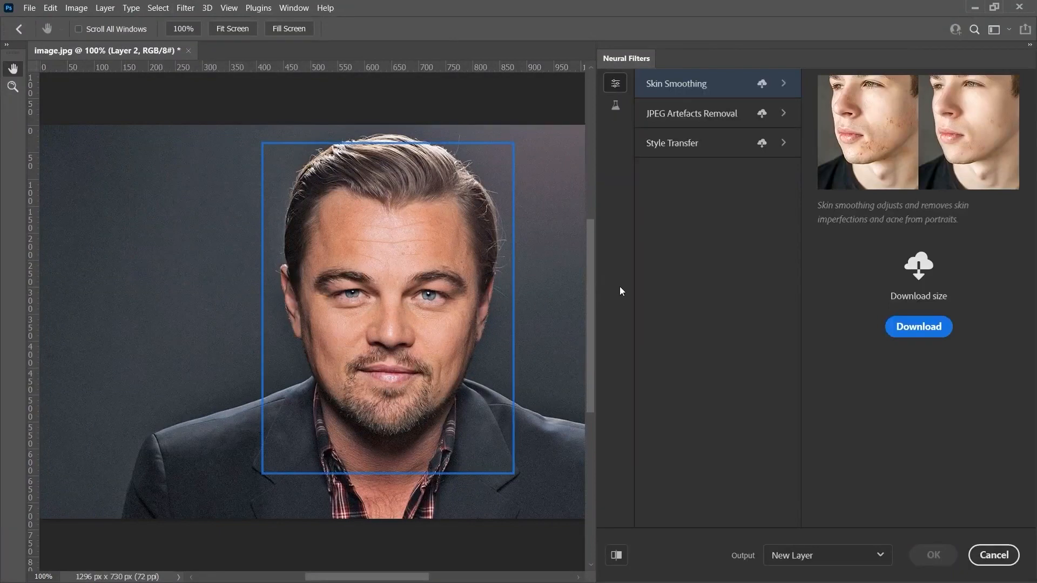
pyautogui.click(616, 111)
pyautogui.moveTo(693, 92)
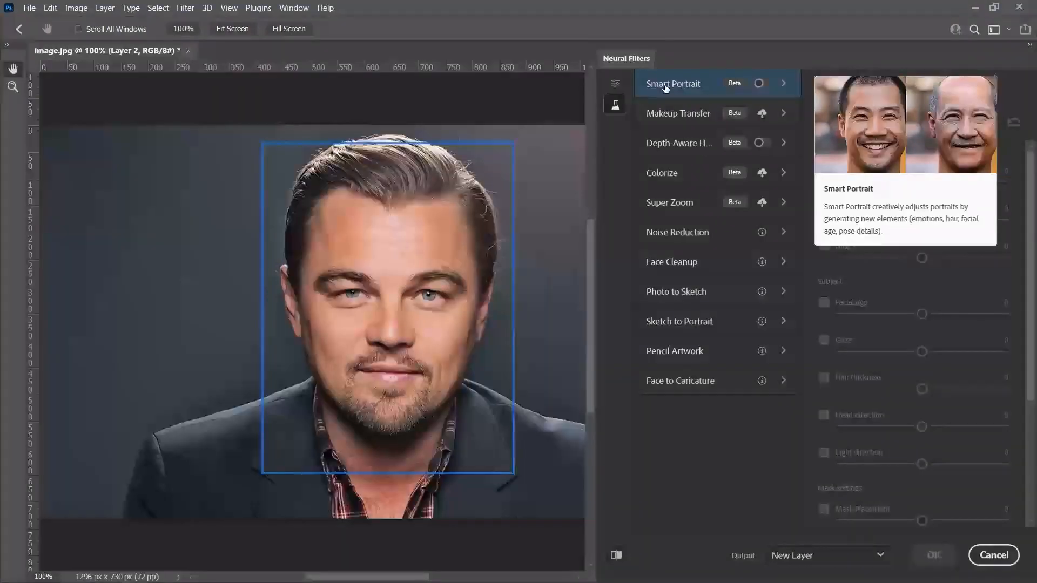
pyautogui.click(760, 85)
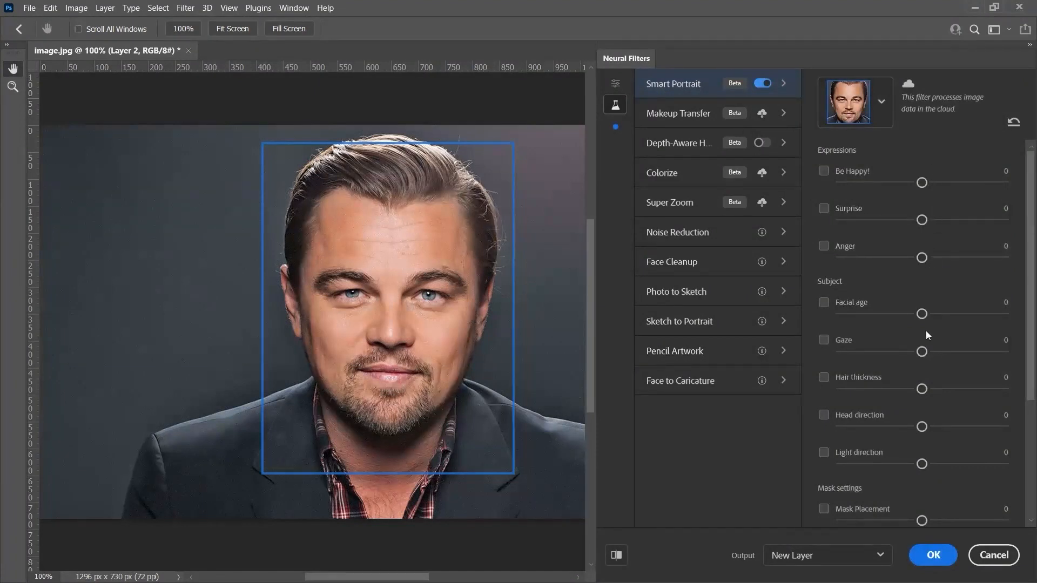
# Check the featured neural filters, return to the Smart Portrait settings and narrow the filter panel to give the image more room.
pyautogui.click(616, 83)
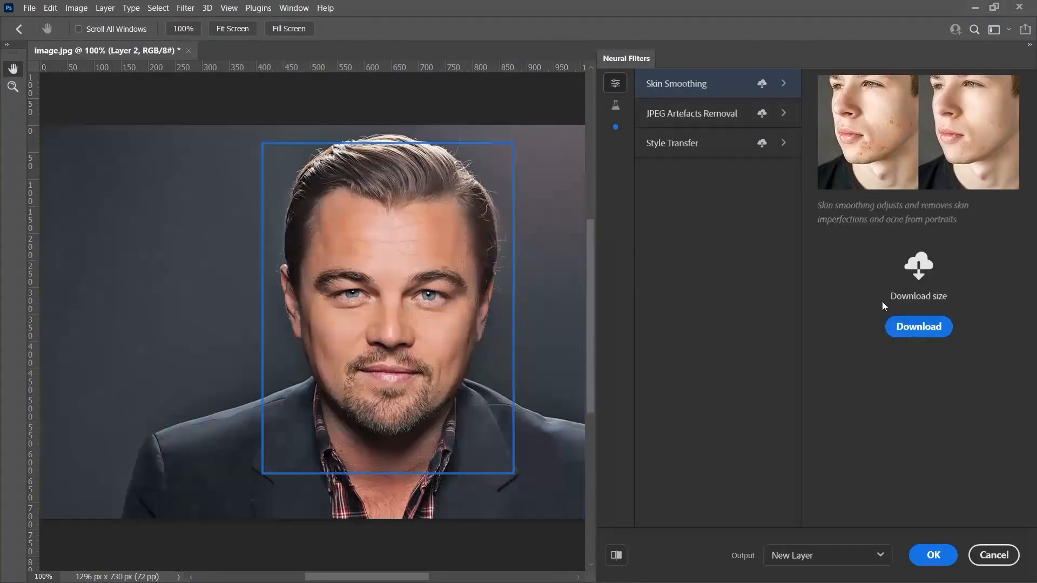
pyautogui.click(621, 110)
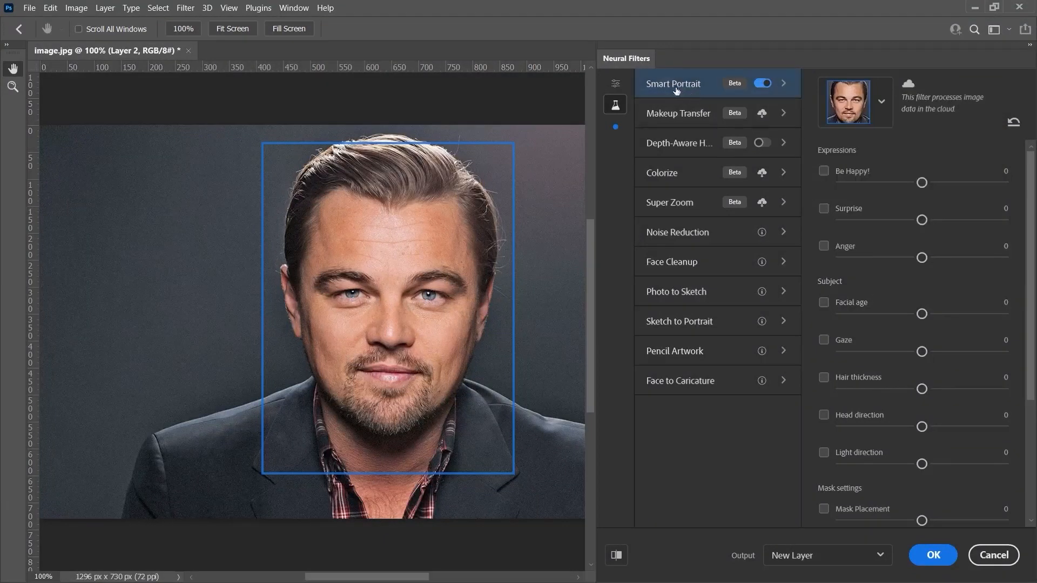
pyautogui.moveTo(724, 91)
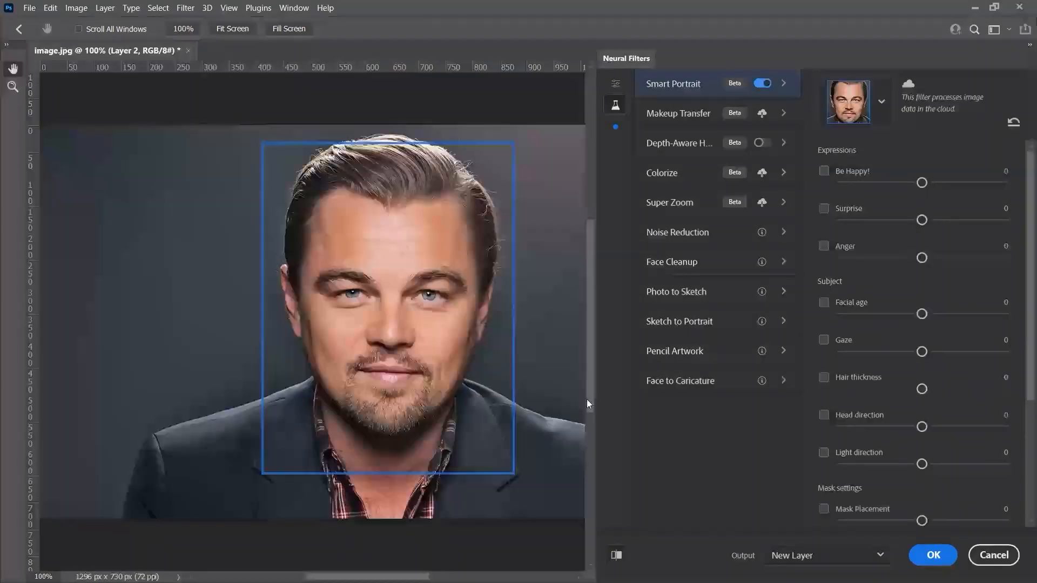
pyautogui.moveTo(596, 398); pyautogui.dragTo(728, 402)
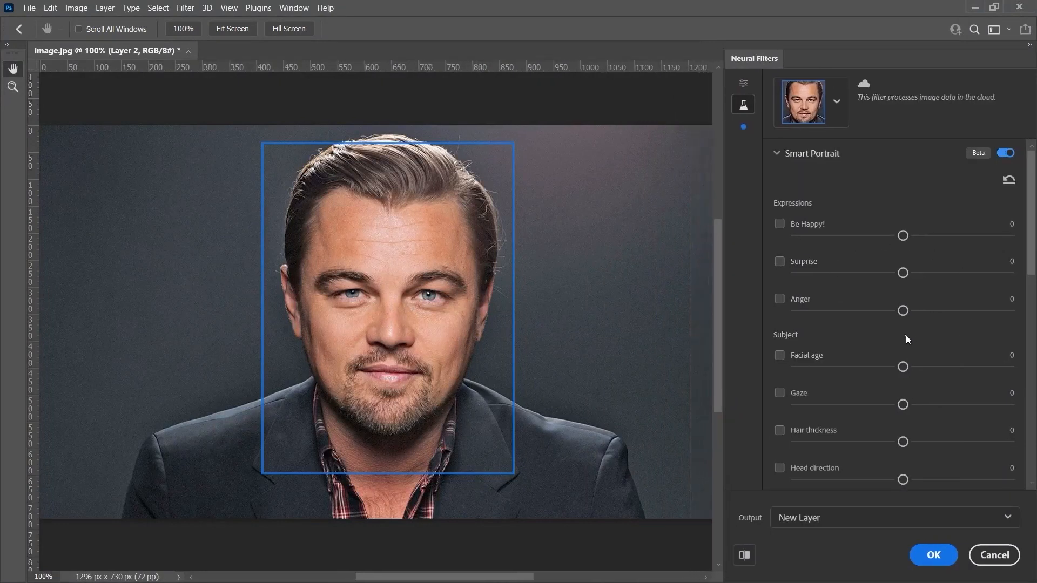
pyautogui.hotkey('ctrl', '0')
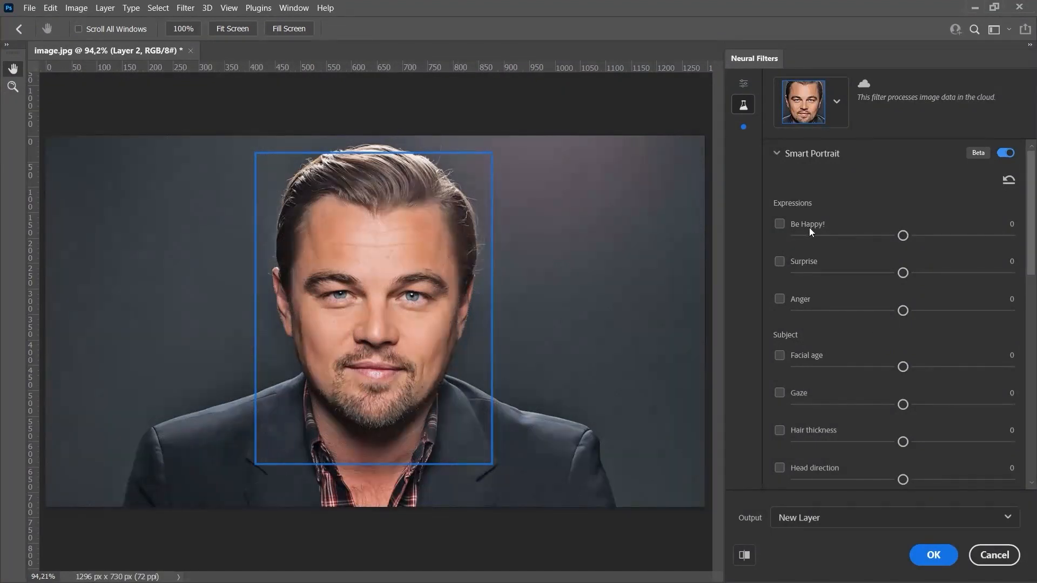
# Try the Be Happy! expression at -45 and at 21, switching it off and on to compare with the original.
pyautogui.moveTo(903, 235); pyautogui.dragTo(807, 237)
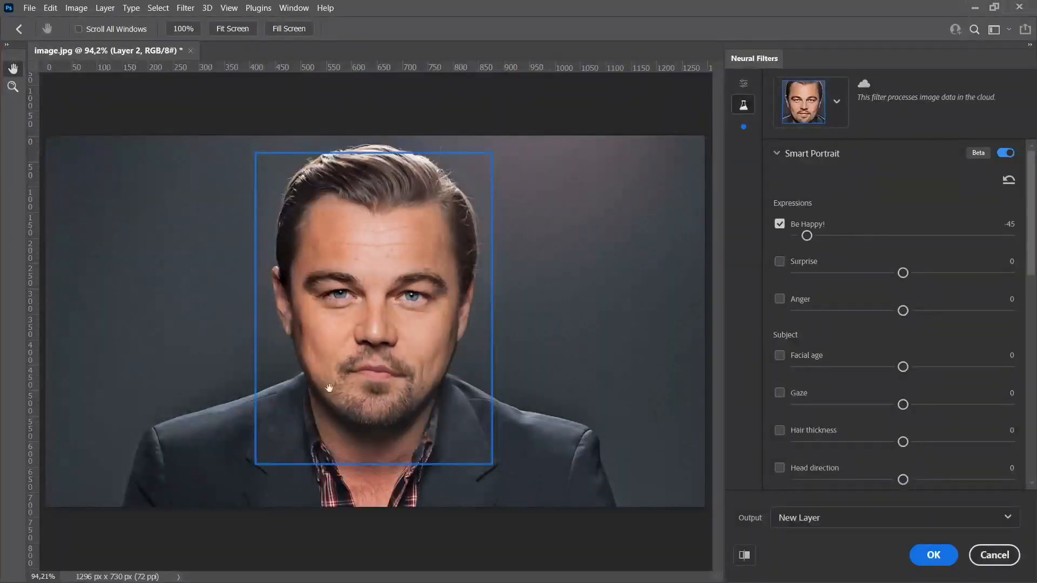
pyautogui.click(779, 227)
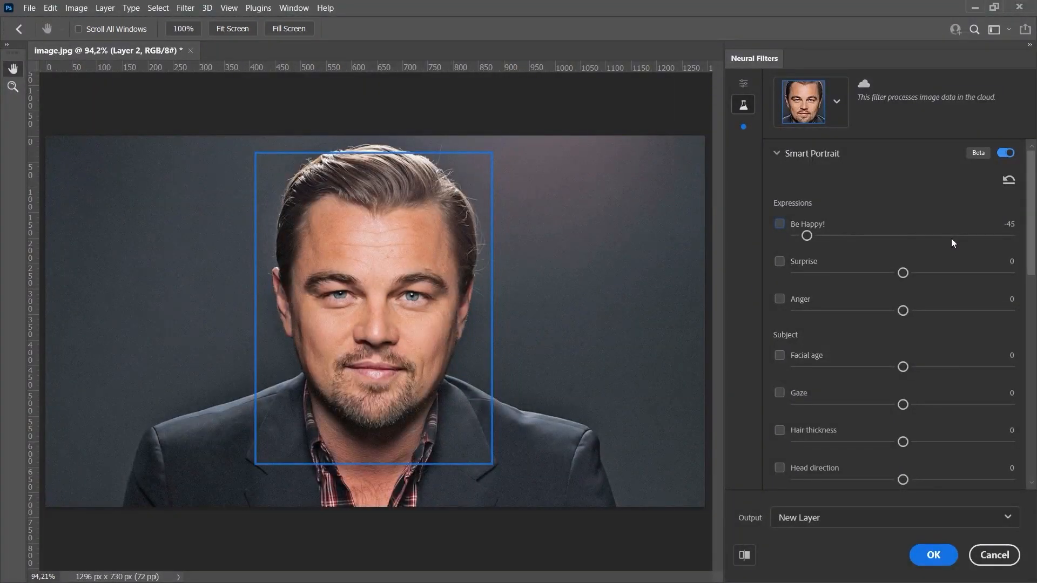
pyautogui.click(951, 237)
pyautogui.click(783, 224)
pyautogui.click(779, 224)
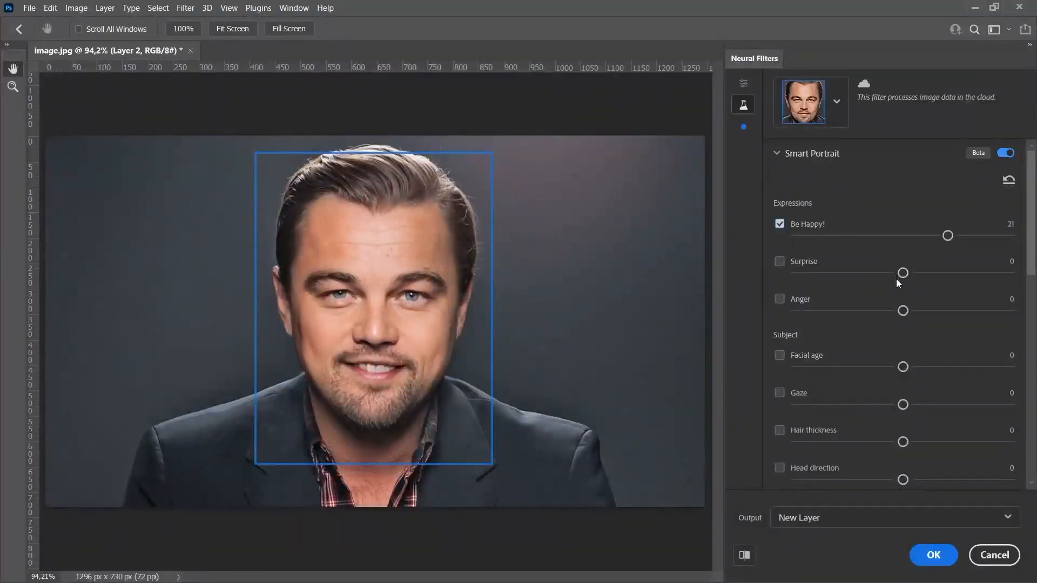
# Try Be Happy! at 50, check the smile up close and turn the expression off.
pyautogui.hotkey('ctrl', '+')
pyautogui.hotkey('ctrl', '+')
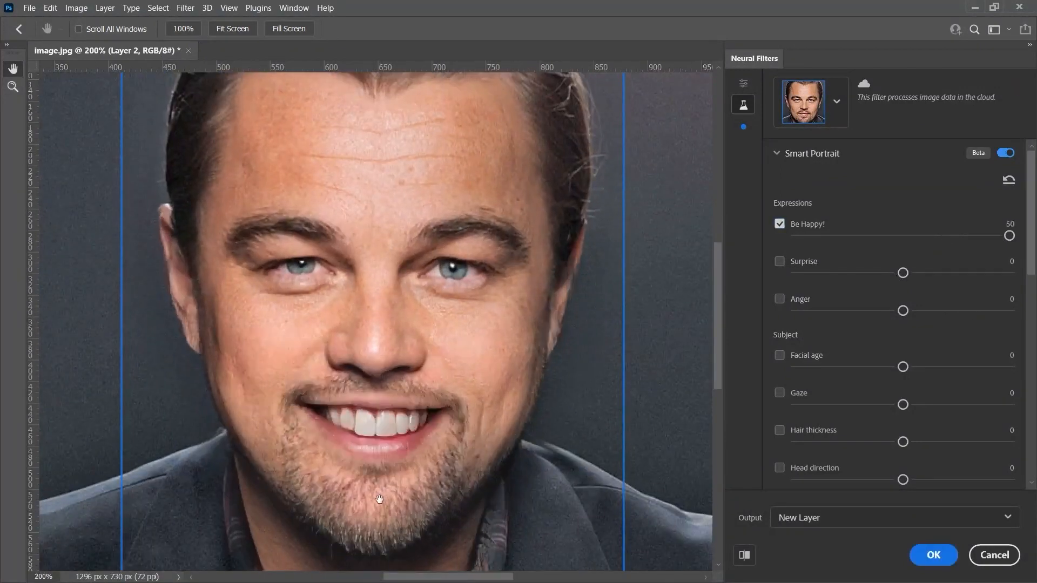
pyautogui.hotkey('ctrl', '0')
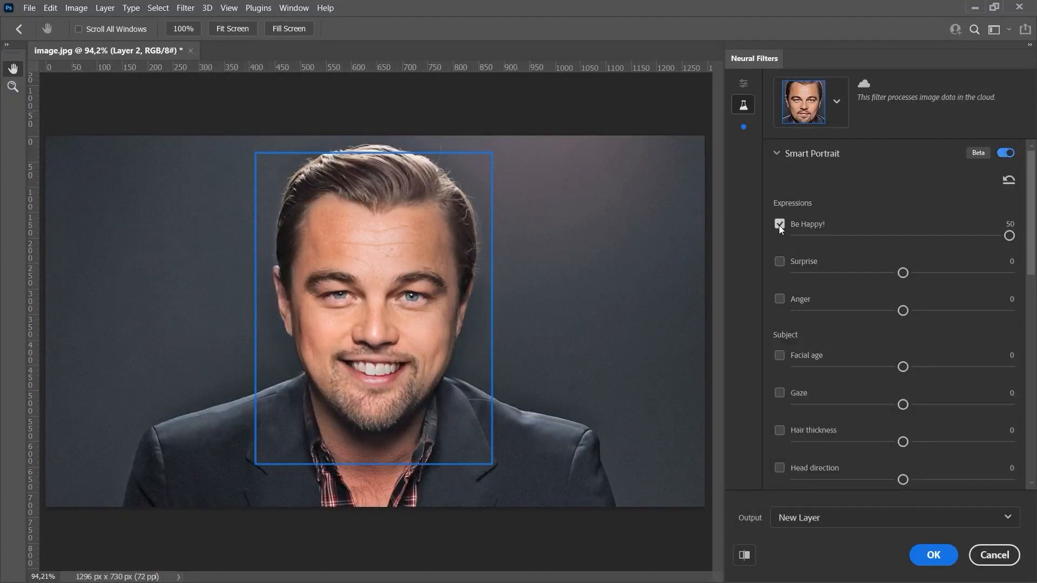
pyautogui.click(780, 224)
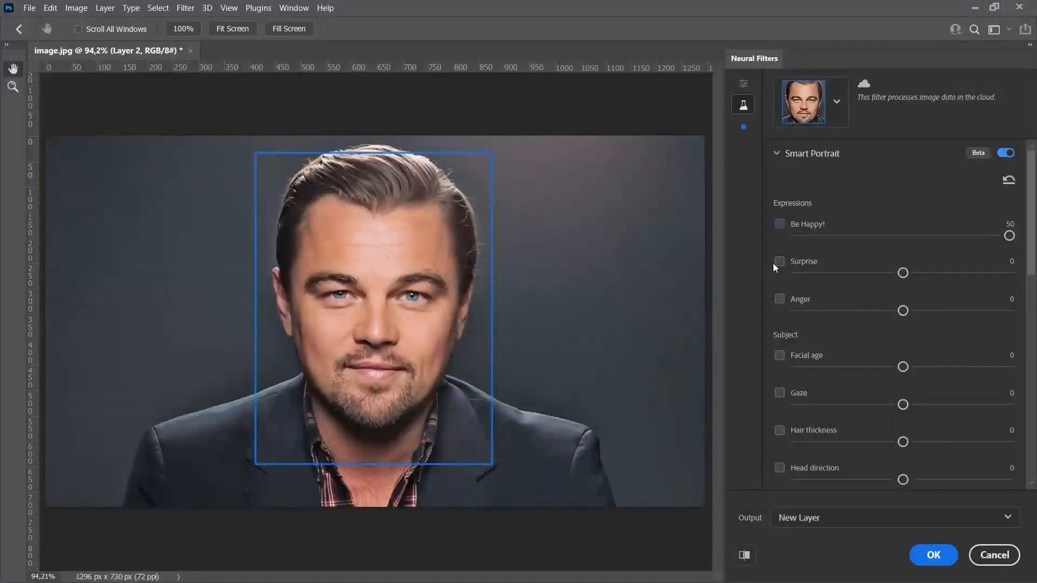
# Try the Surprise expression at -47 and at 41, and turn it off.
pyautogui.moveTo(904, 273); pyautogui.dragTo(802, 276)
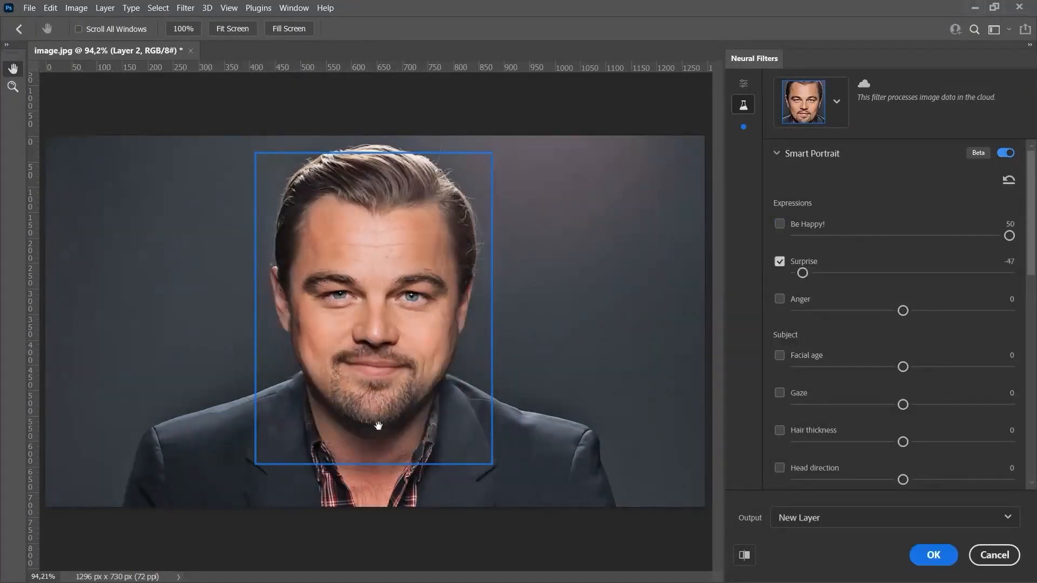
pyautogui.click(996, 274)
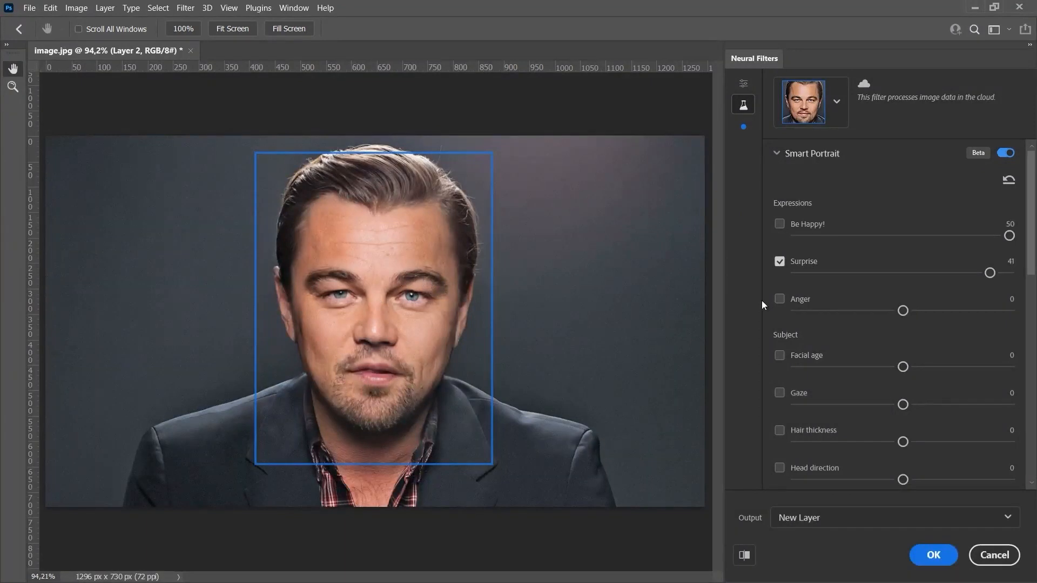
pyautogui.click(778, 263)
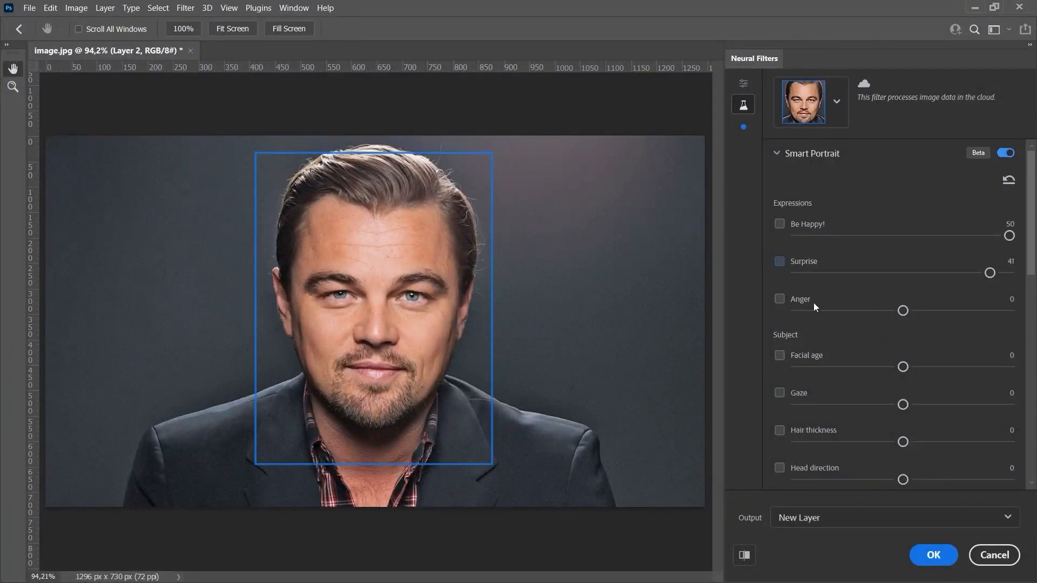
# Try Anger at -49 and at 40, and combine it with Surprise and Be Happy! by enabling both again.
pyautogui.moveTo(904, 313); pyautogui.dragTo(794, 325)
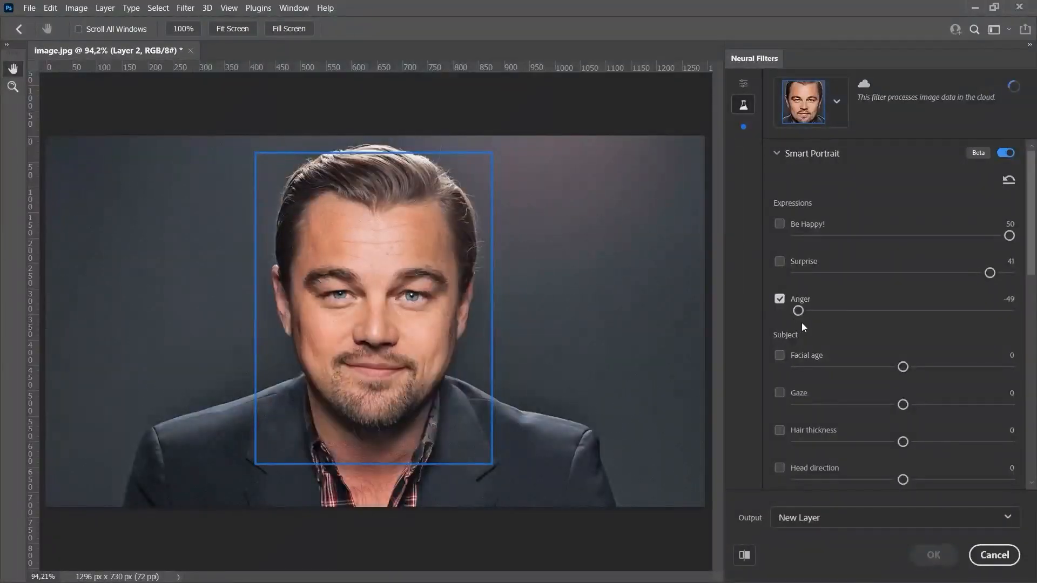
pyautogui.click(993, 310)
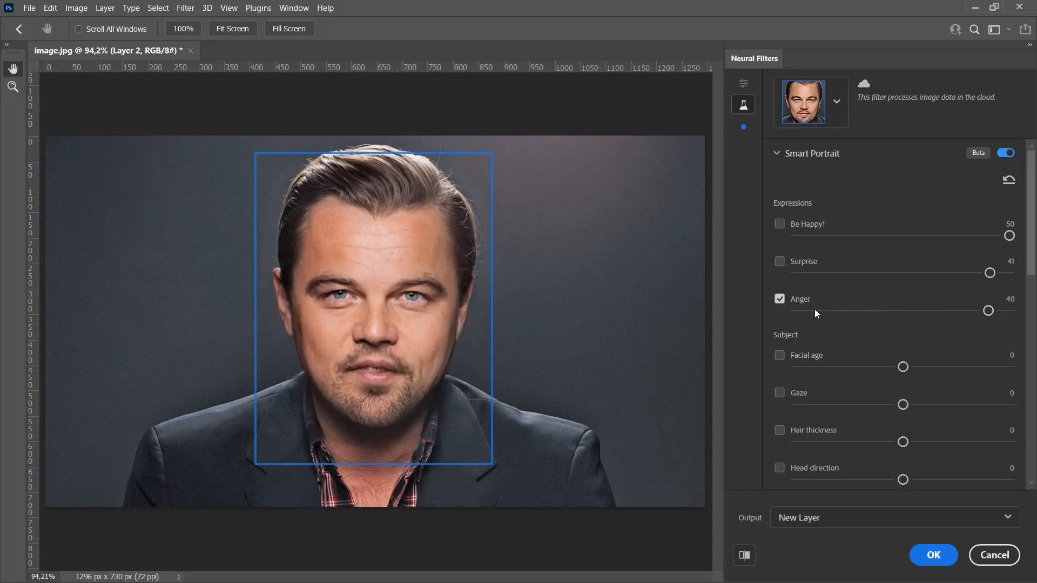
pyautogui.click(779, 262)
pyautogui.click(779, 223)
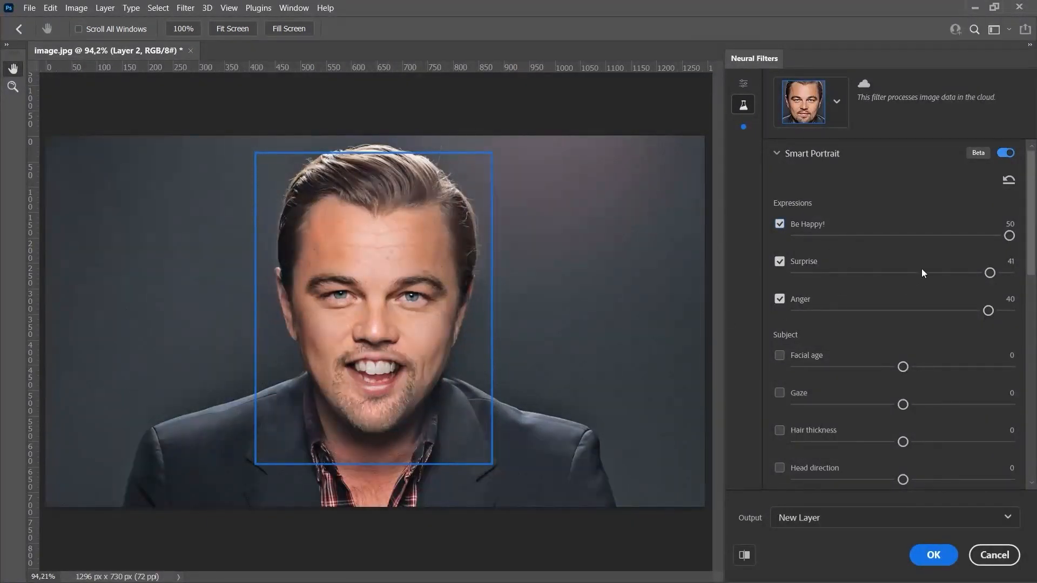
# Try the combined expressions with Be Happy! at -47, Surprise at -39 and Anger at -45, and disable all three.
pyautogui.click(801, 236)
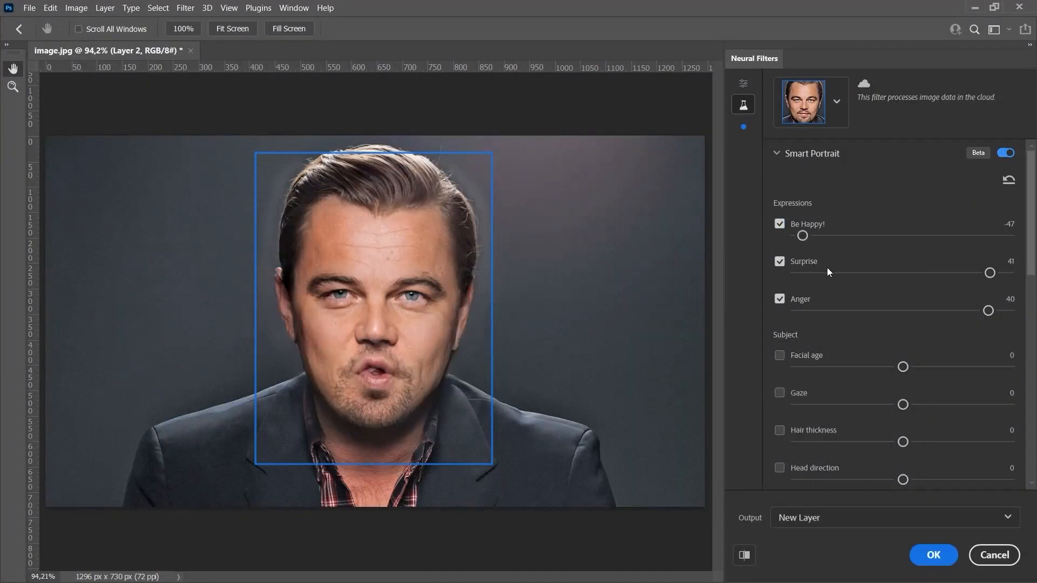
pyautogui.click(821, 272)
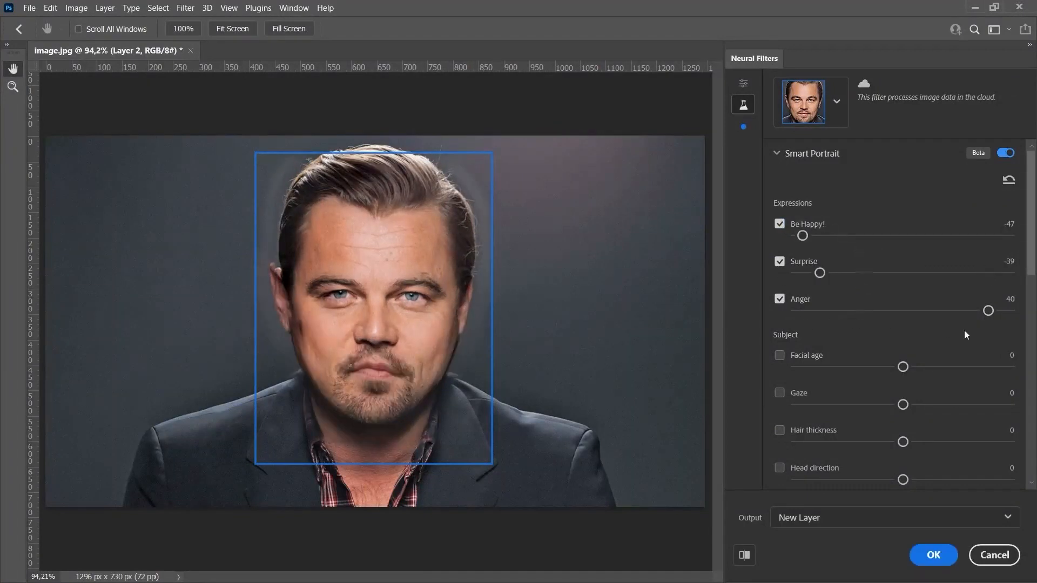
pyautogui.moveTo(988, 311); pyautogui.dragTo(807, 311)
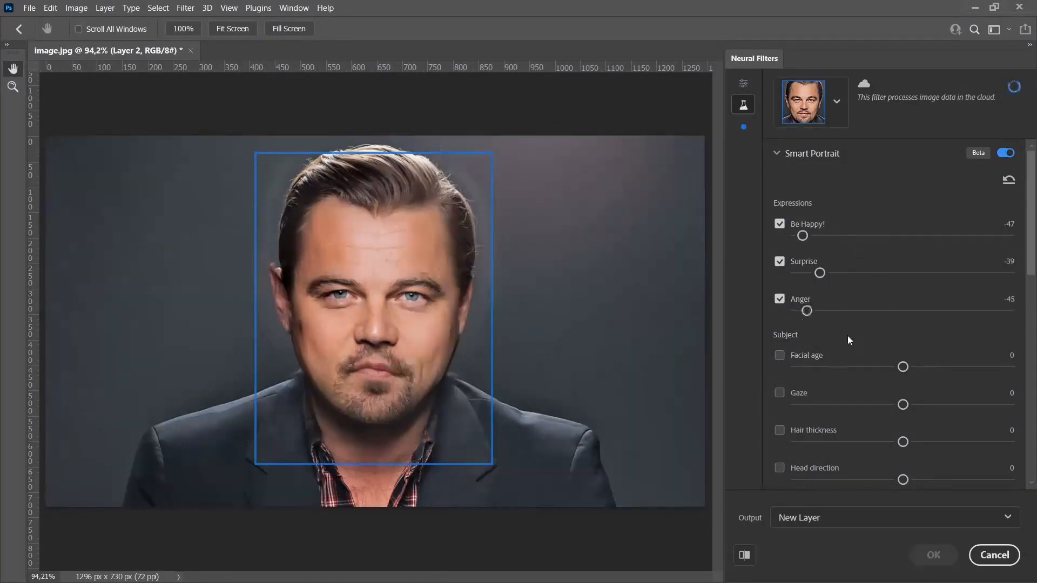
pyautogui.click(779, 298)
pyautogui.click(781, 259)
pyautogui.click(780, 226)
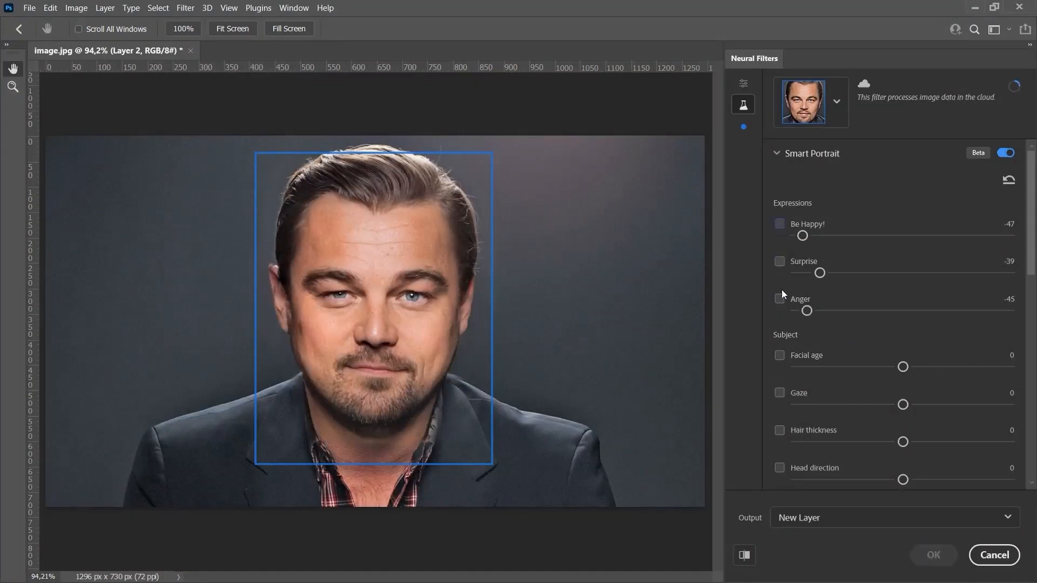
# Try the Facial age setting at -47 for a younger face and at 42 for an older one.
pyautogui.scroll(-4, 782, 289)
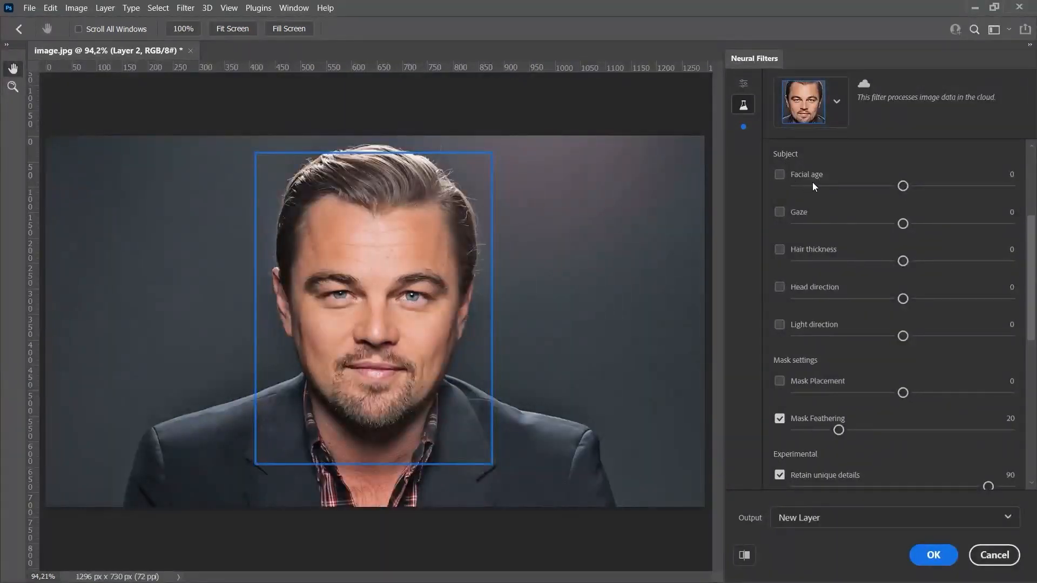
pyautogui.moveTo(903, 186); pyautogui.dragTo(803, 186)
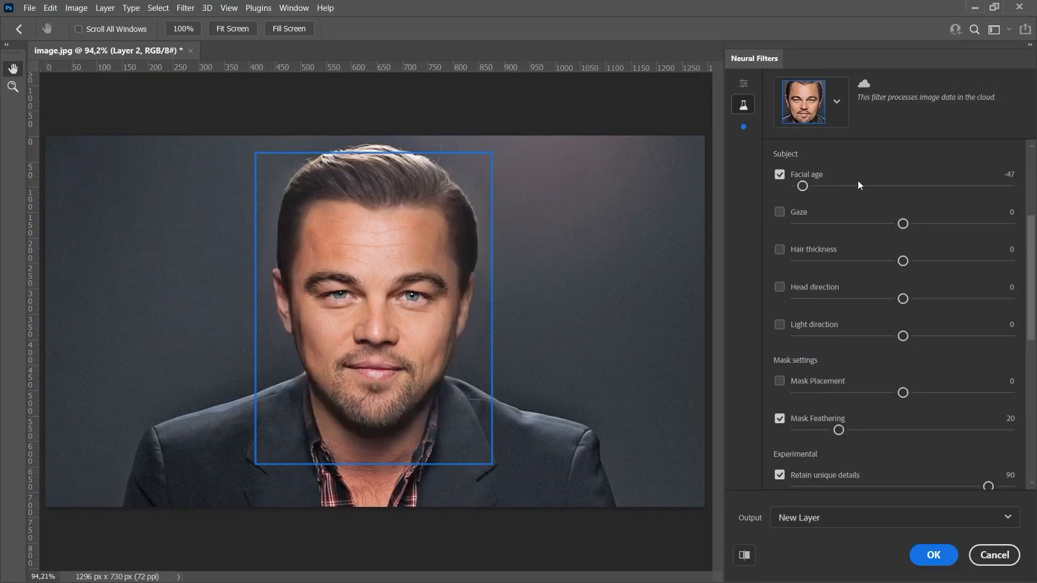
pyautogui.click(992, 187)
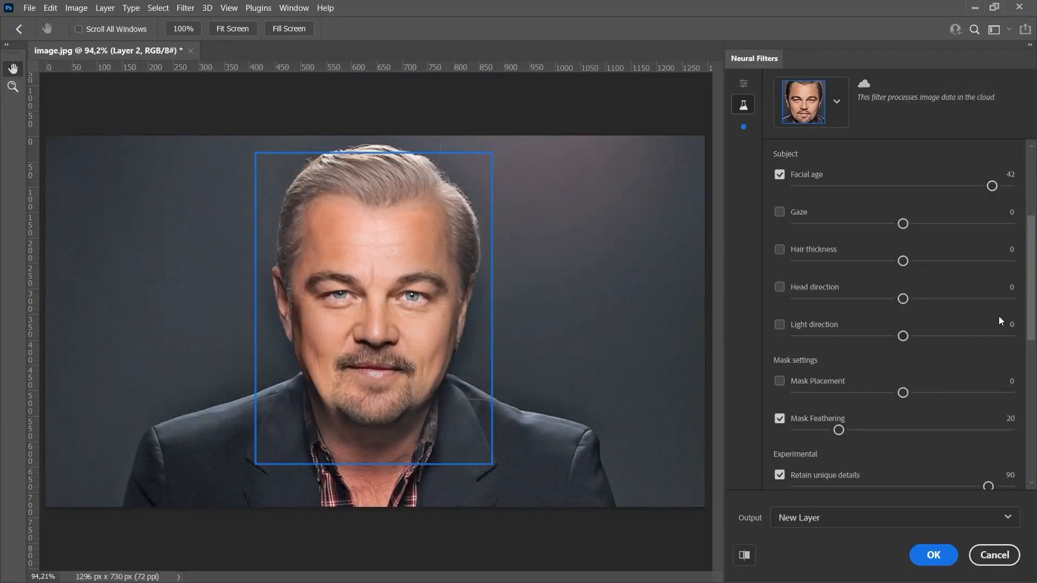
# Try Be Happy! at 27 together with the aged face, and turn the expression off again.
pyautogui.moveTo(1029, 323); pyautogui.dragTo(1025, 263)
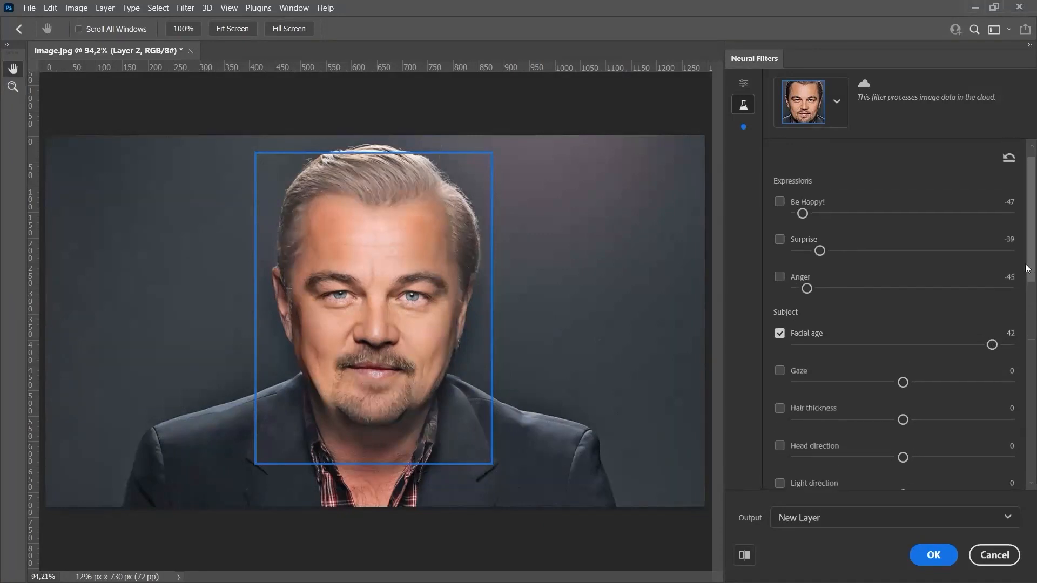
pyautogui.moveTo(1025, 264); pyautogui.dragTo(1025, 256)
pyautogui.click(960, 236)
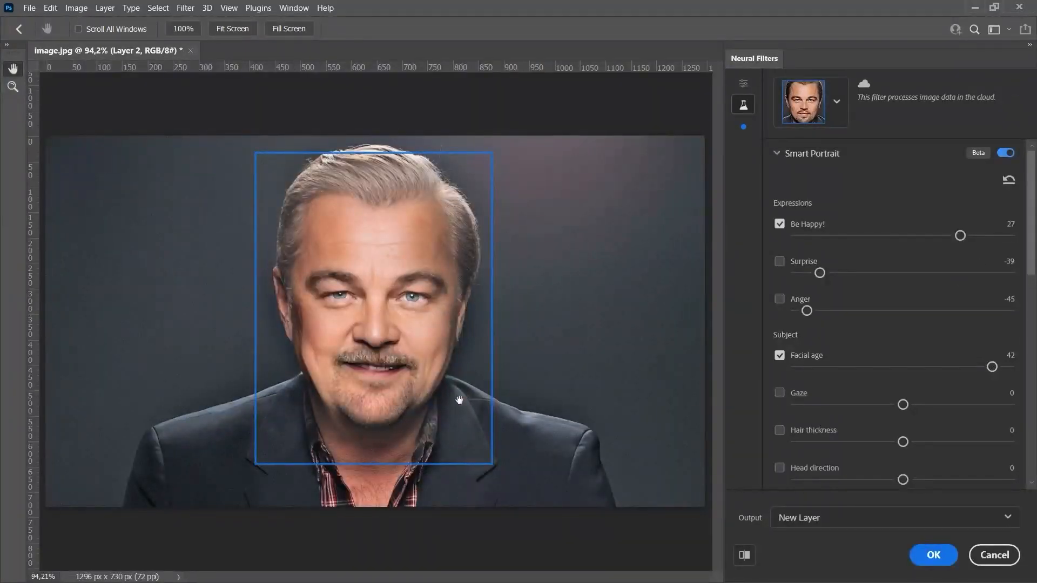
pyautogui.click(780, 224)
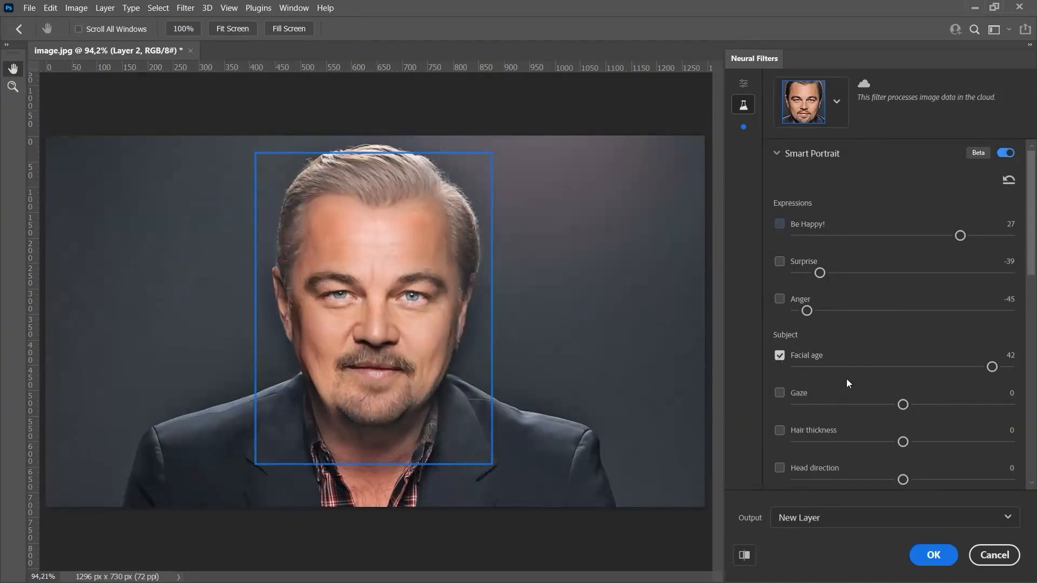
# Set Facial age to -41 and disable it, and enable Gaze, trying 36 before setting it to -48.
pyautogui.click(816, 367)
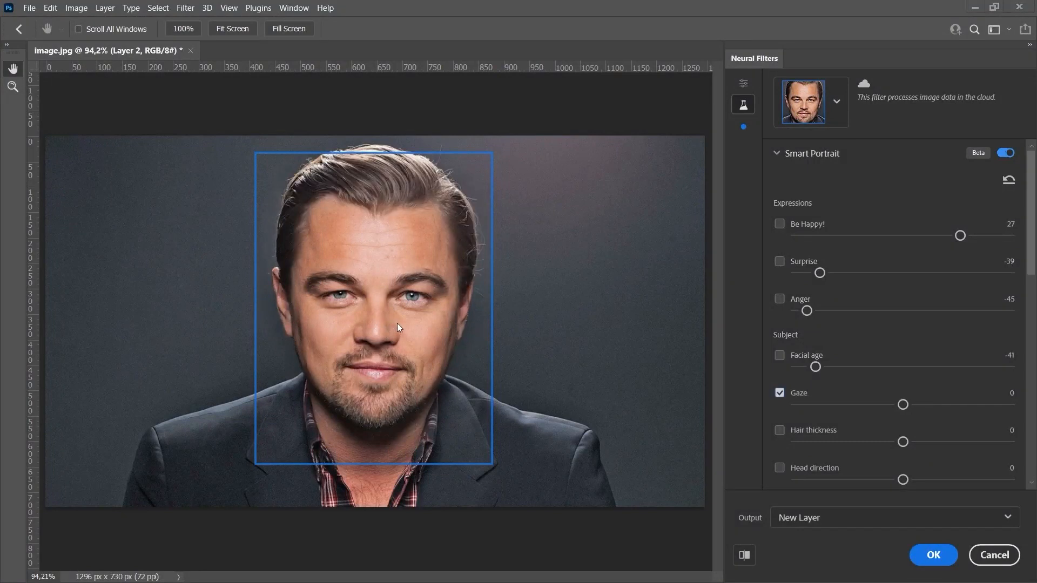
pyautogui.click(979, 405)
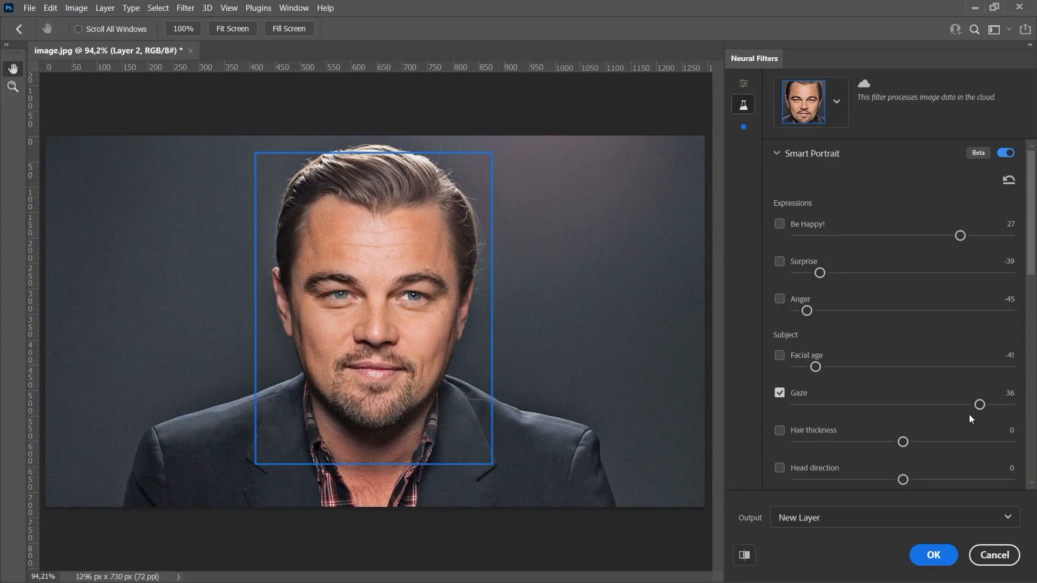
pyautogui.moveTo(973, 405); pyautogui.dragTo(800, 405)
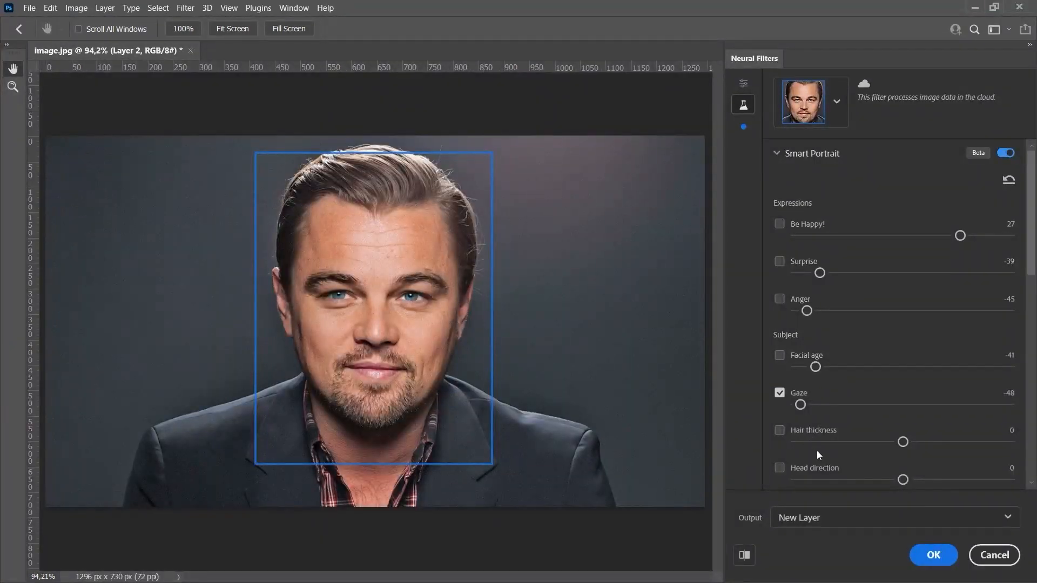
# Try Gaze at -50 against the original eyes, then set it to 46 and disable it.
pyautogui.hotkey('ctrl', '+')
pyautogui.hotkey('ctrl', '+')
pyautogui.click(791, 403)
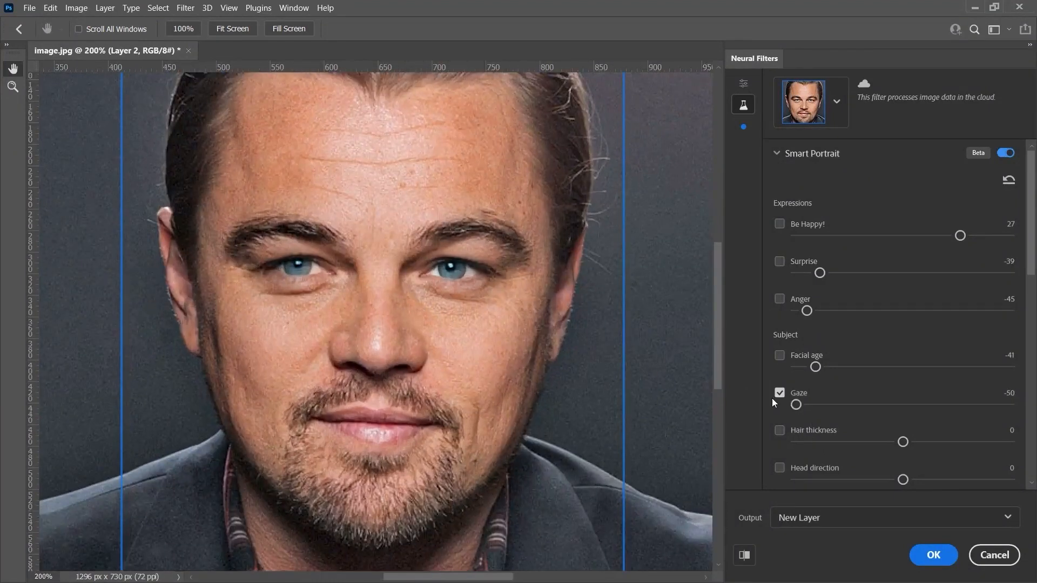
pyautogui.click(780, 394)
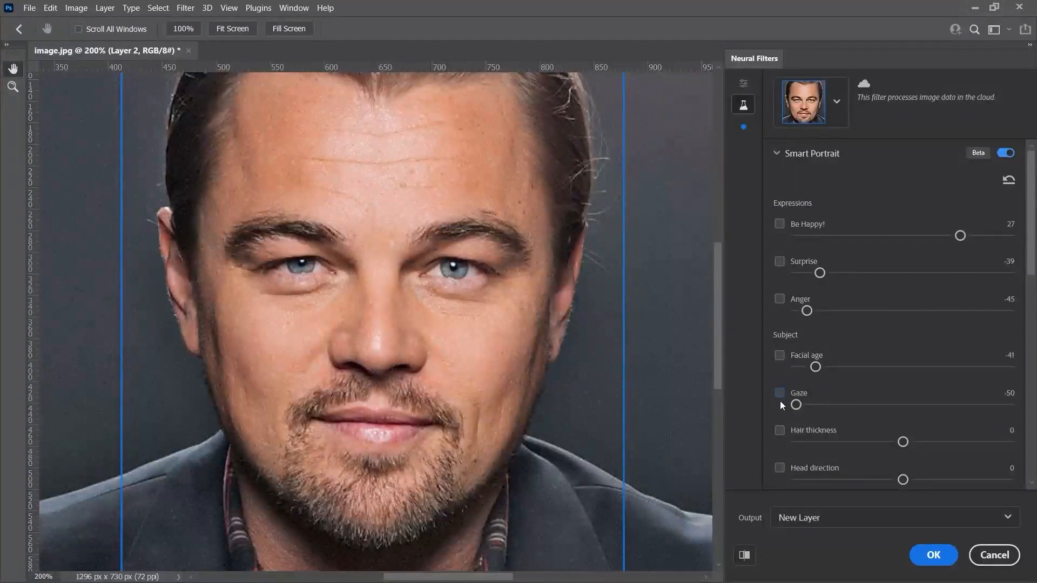
pyautogui.click(779, 393)
# Set Hair thickness to 42, compare the hair with the effect off and on, and disable the setting.
pyautogui.moveTo(717, 370); pyautogui.dragTo(721, 322)
pyautogui.click(781, 431)
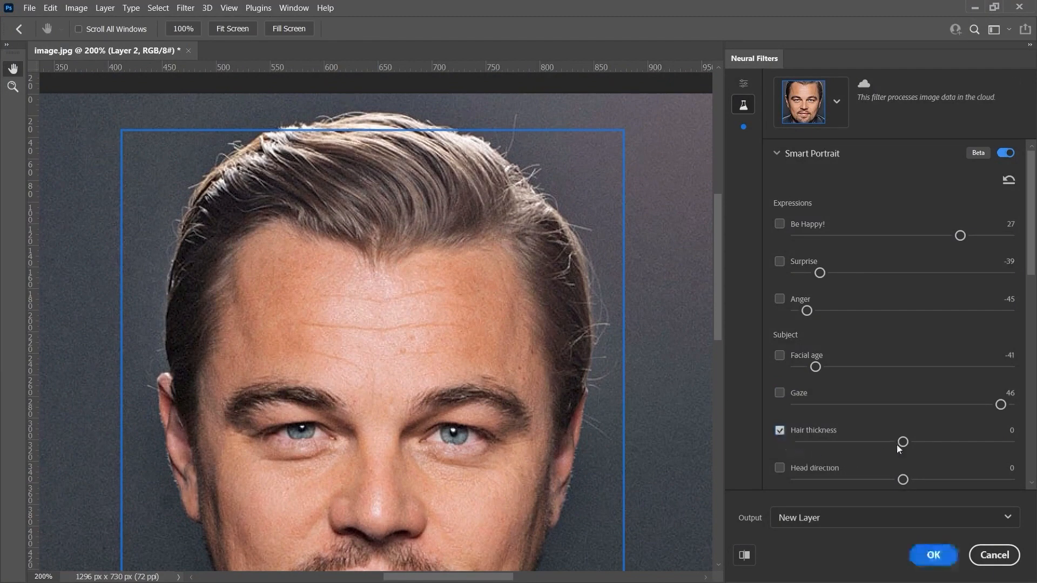
pyautogui.moveTo(903, 443); pyautogui.dragTo(993, 442)
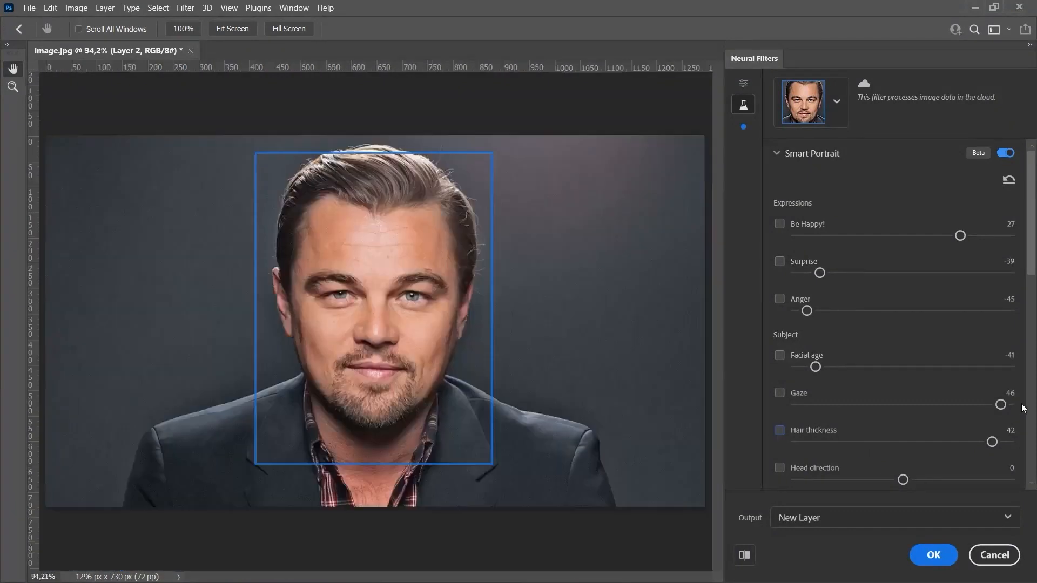
pyautogui.click(781, 431)
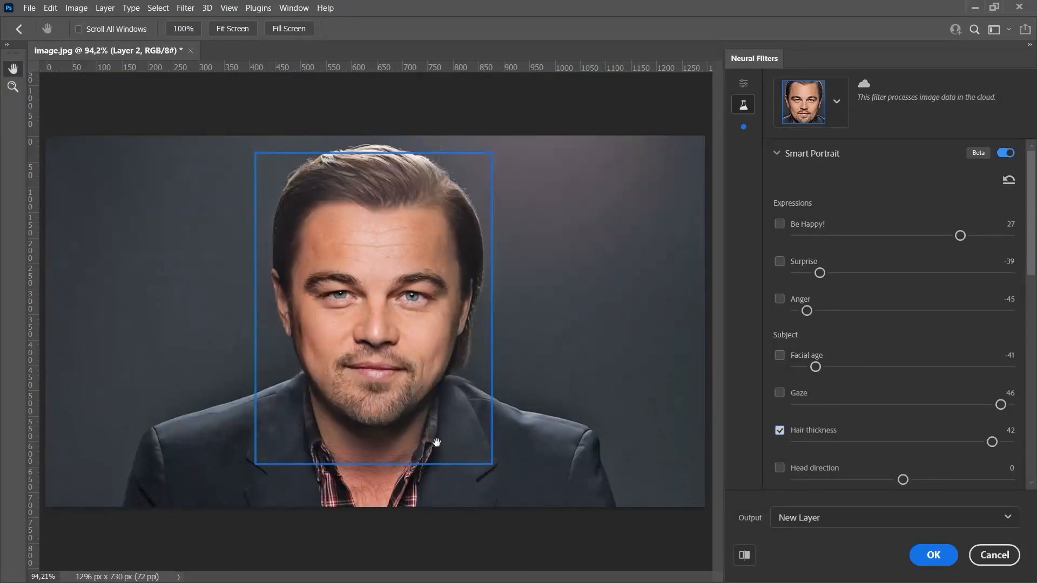
pyautogui.click(779, 431)
# Try Head direction at -45 and at 34 to turn the head both ways, and disable it.
pyautogui.scroll(-5, 804, 324)
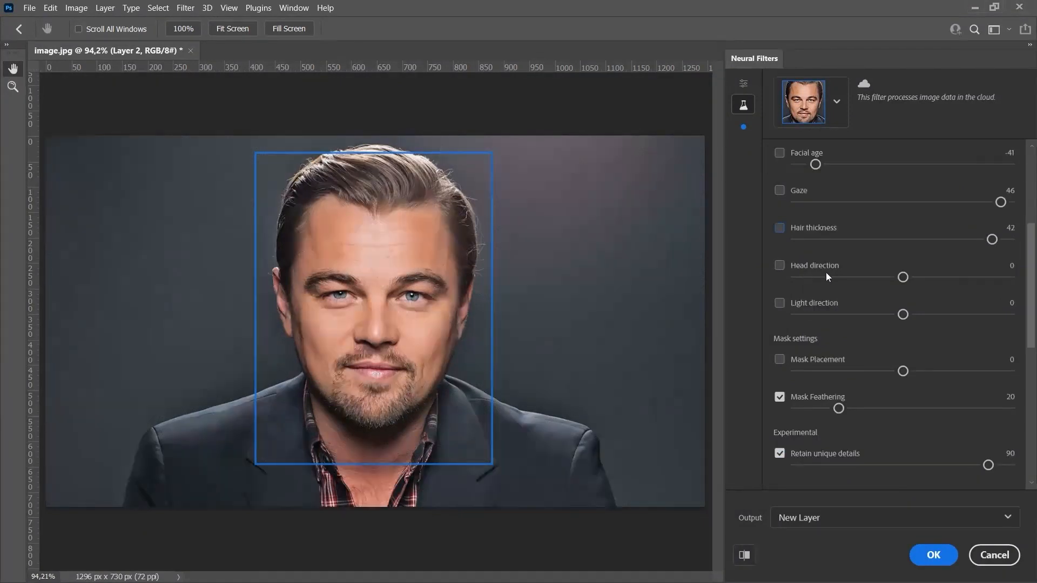
pyautogui.click(779, 267)
pyautogui.moveTo(905, 277); pyautogui.dragTo(807, 277)
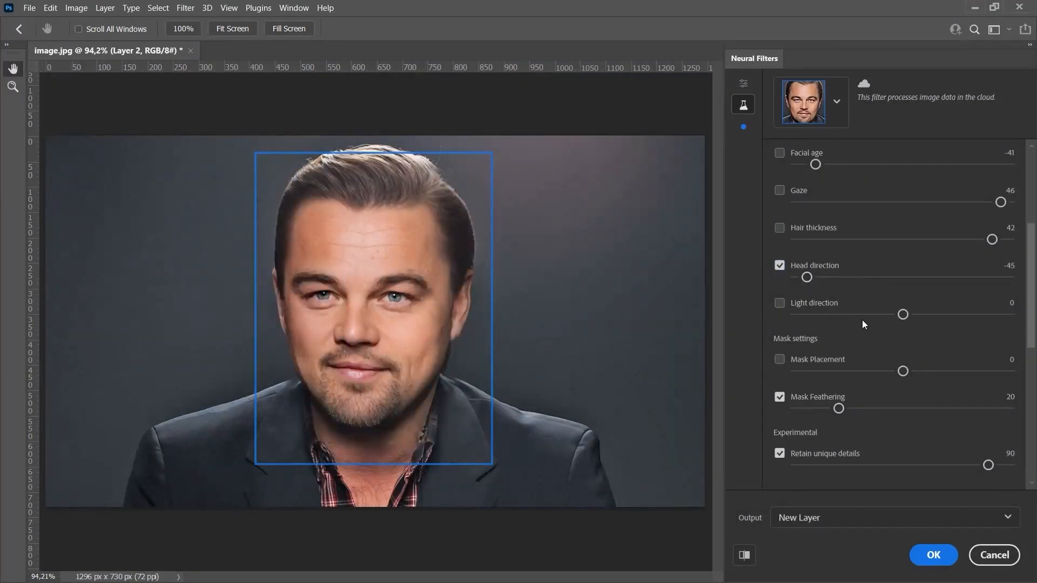
pyautogui.click(976, 277)
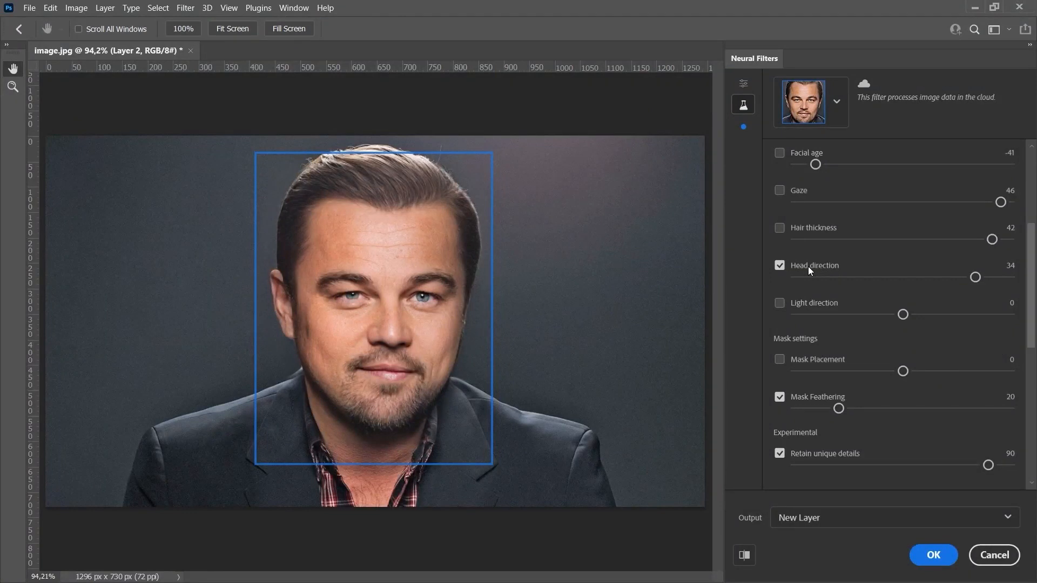
pyautogui.click(779, 266)
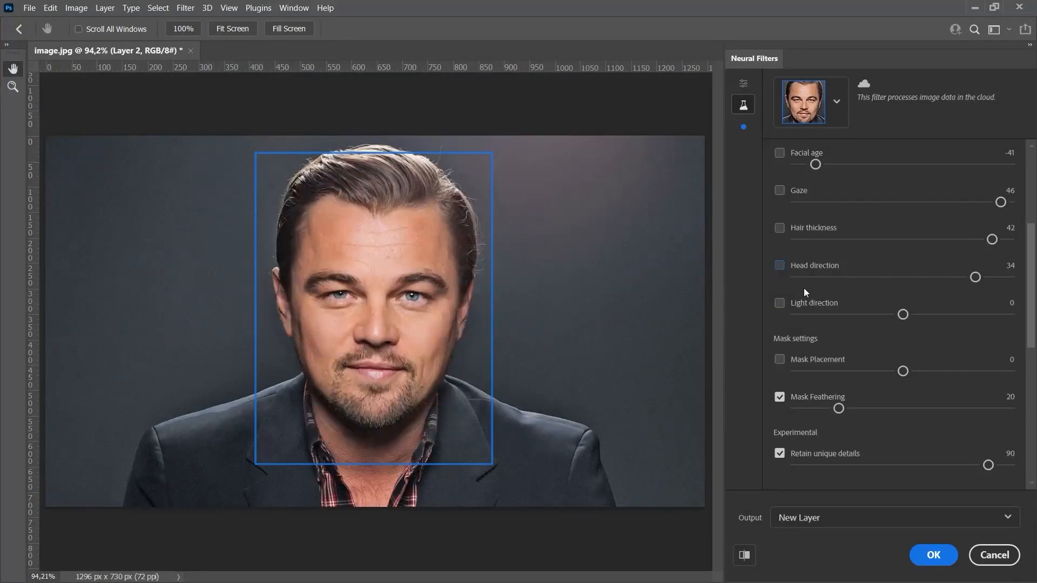
# Try Light direction at -50, then set it to 35 and disable it.
pyautogui.click(782, 304)
pyautogui.click(796, 314)
pyautogui.click(796, 316)
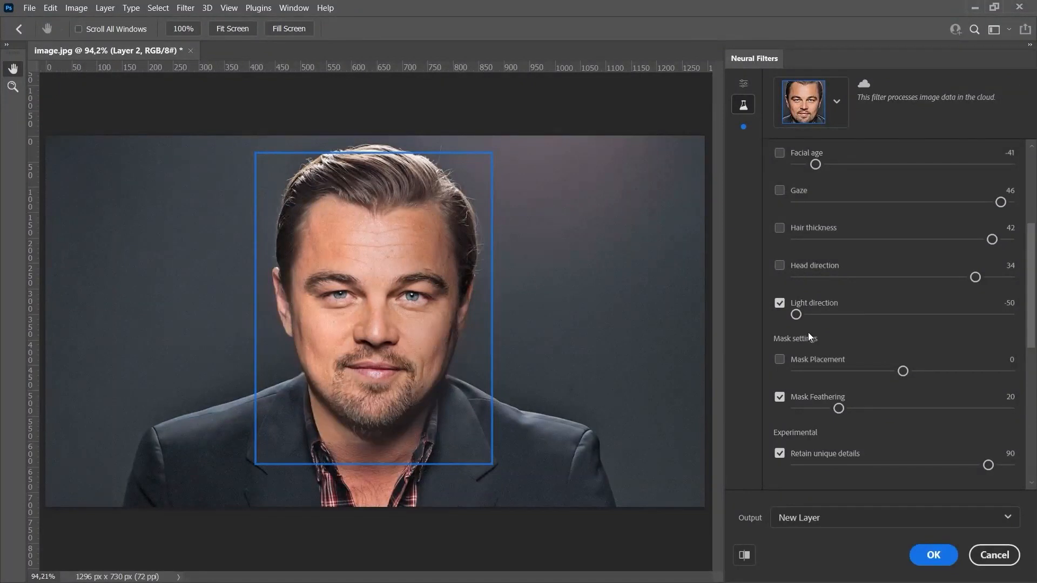
pyautogui.click(982, 315)
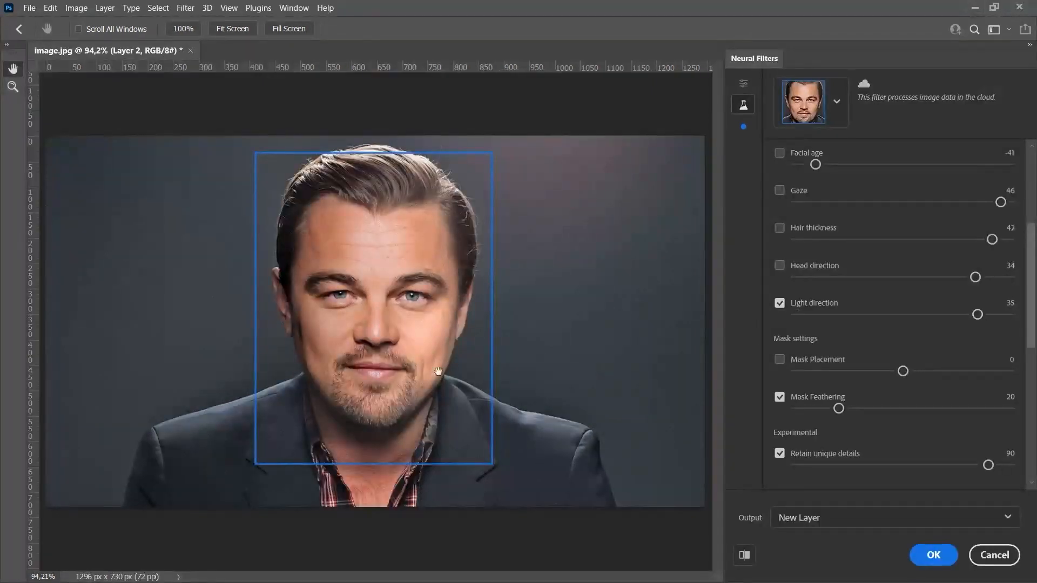
pyautogui.click(780, 304)
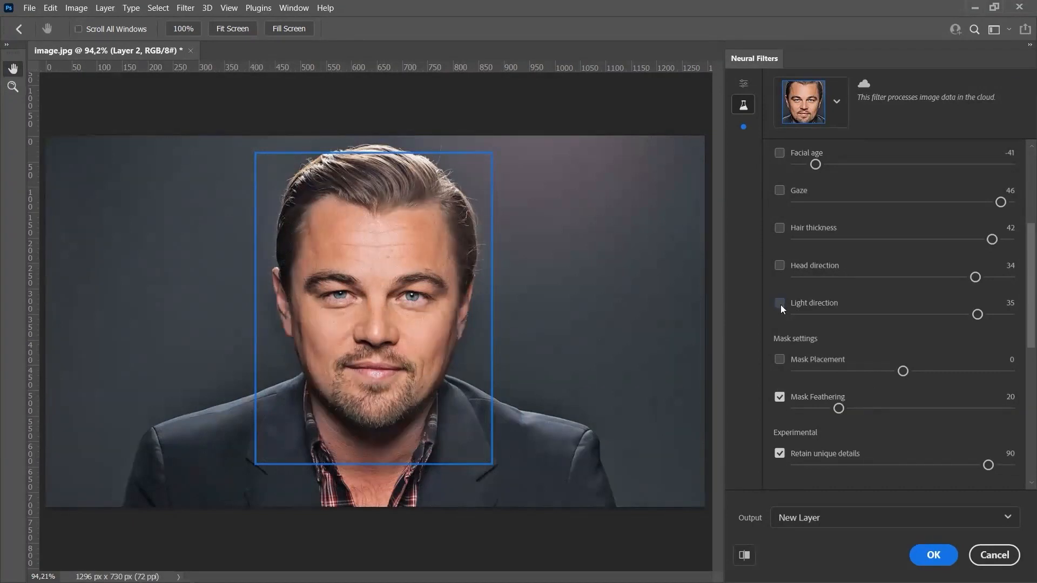
pyautogui.click(381, 244)
pyautogui.click(380, 244)
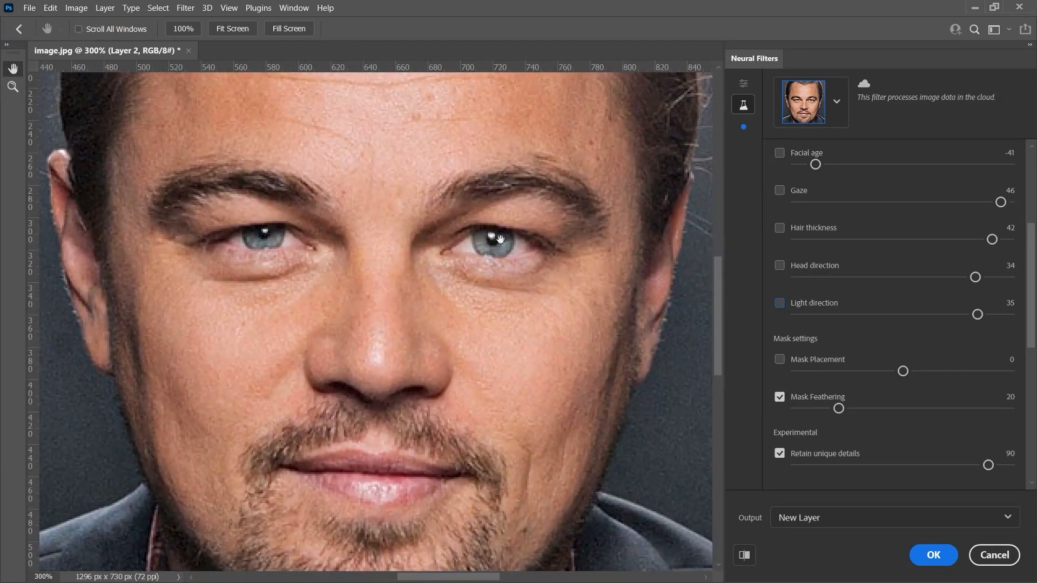
pyautogui.hotkey('ctrl', '0')
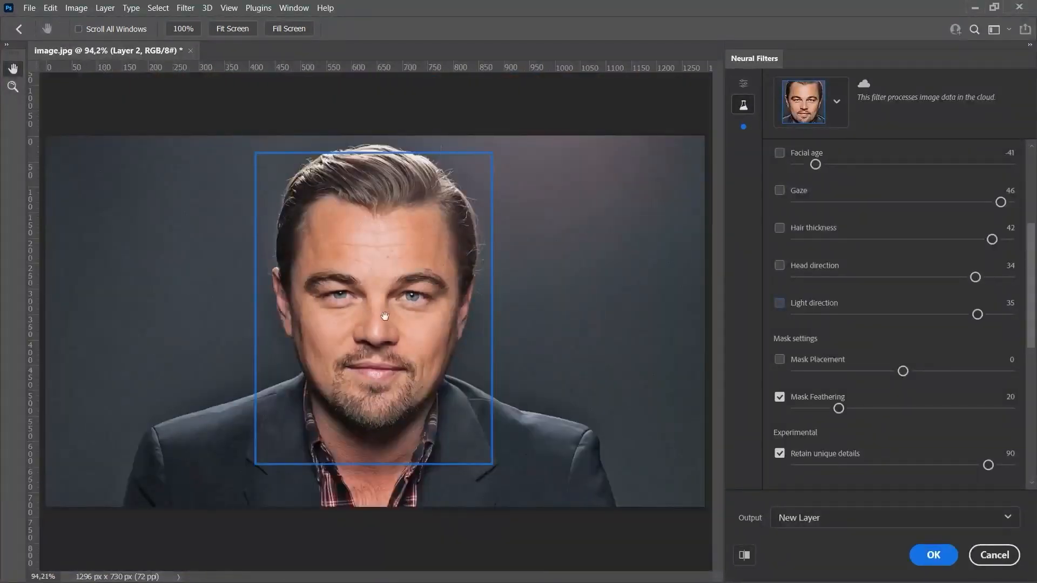
# Enable all expression and subject settings together, with Be Happy! at 29, Facial age at -40 and Head direction at 15.
pyautogui.scroll(4, 1002, 251)
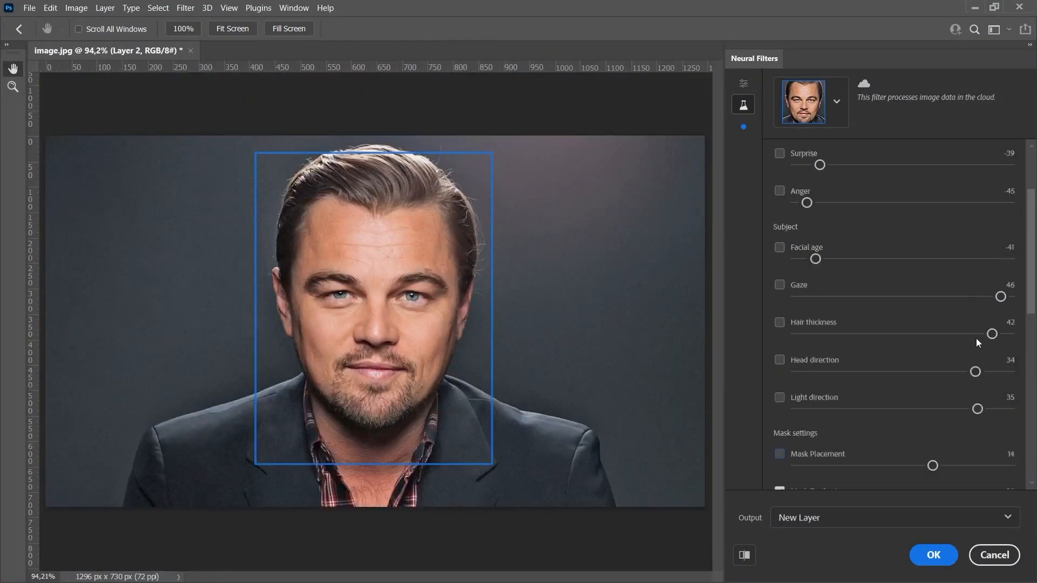
pyautogui.scroll(1, 1029, 275)
pyautogui.scroll(1, 1030, 275)
pyautogui.click(779, 180)
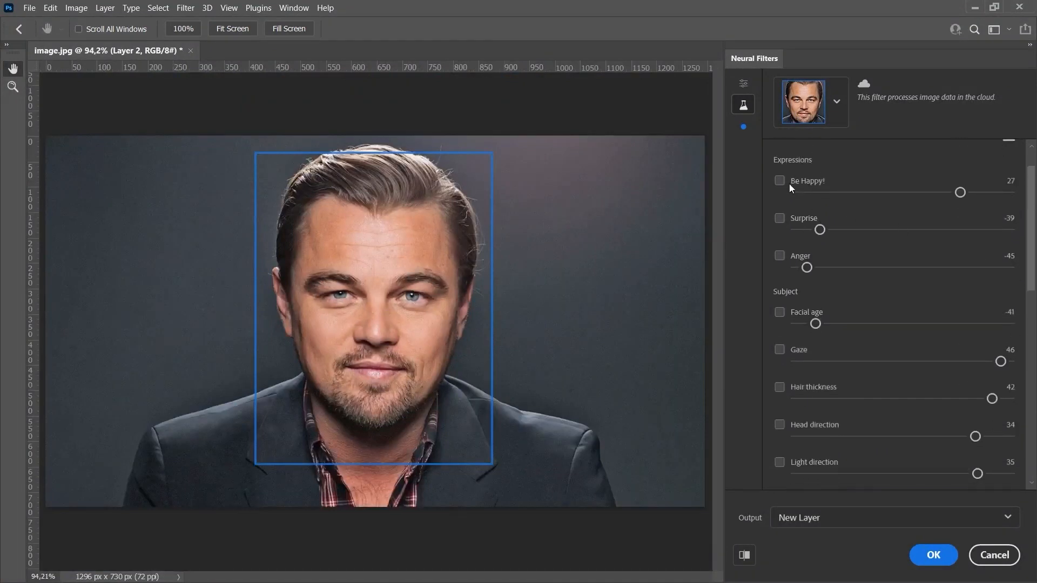
pyautogui.click(780, 218)
pyautogui.click(780, 255)
pyautogui.click(779, 311)
pyautogui.click(779, 349)
pyautogui.click(779, 387)
pyautogui.click(780, 425)
pyautogui.click(779, 462)
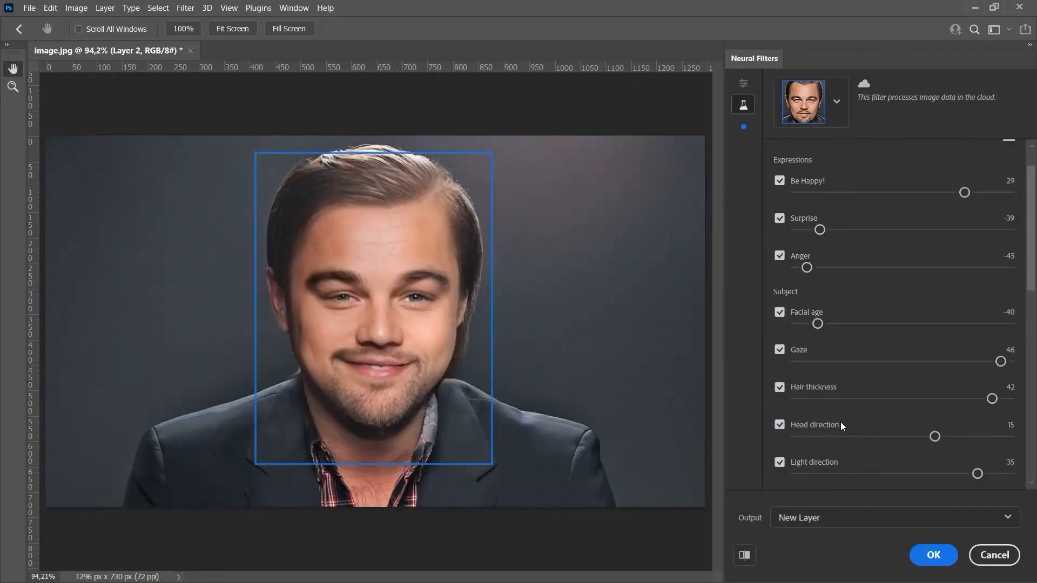
# Apply the filter with its output on a new layer, and hide and show Layer 2 to compare with the original portrait.
pyautogui.click(802, 520)
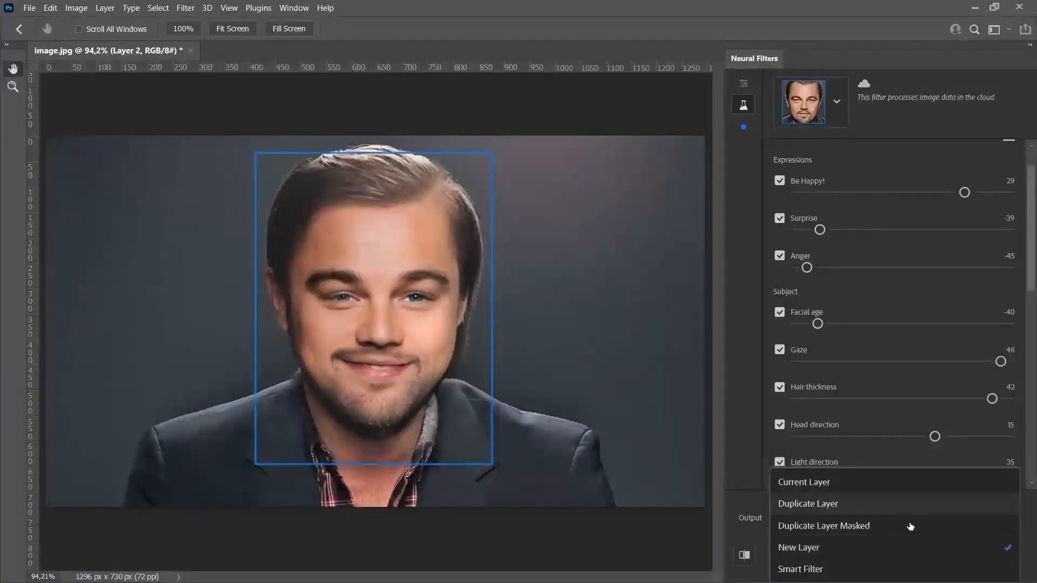
pyautogui.click(822, 556)
pyautogui.click(923, 557)
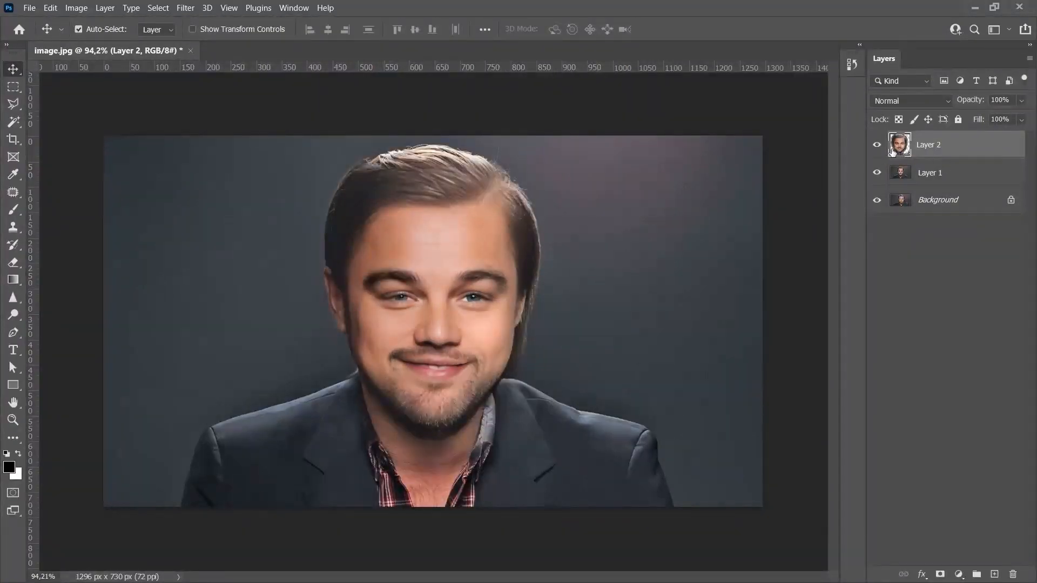
pyautogui.click(878, 153)
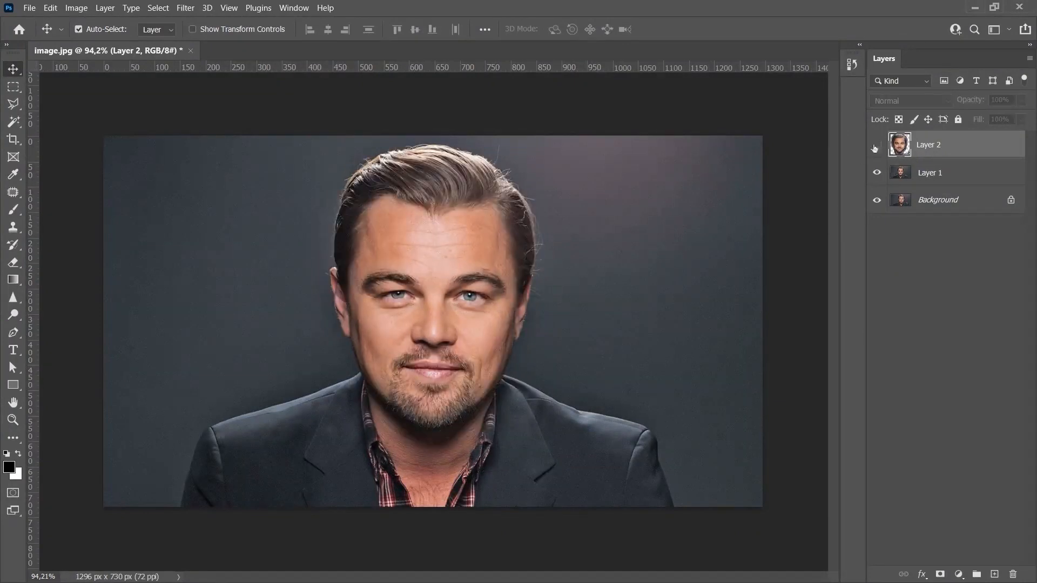
pyautogui.click(879, 152)
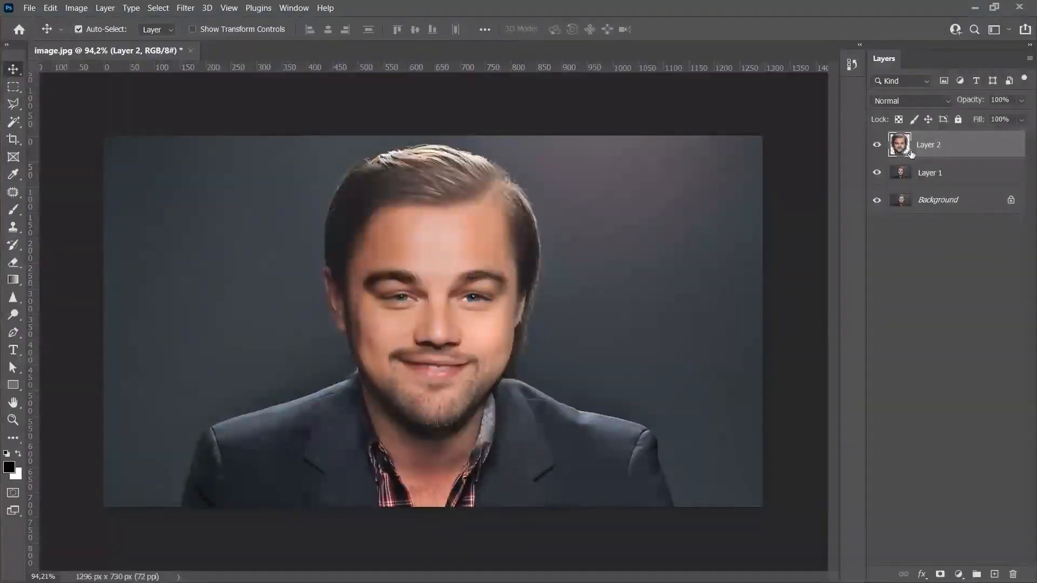